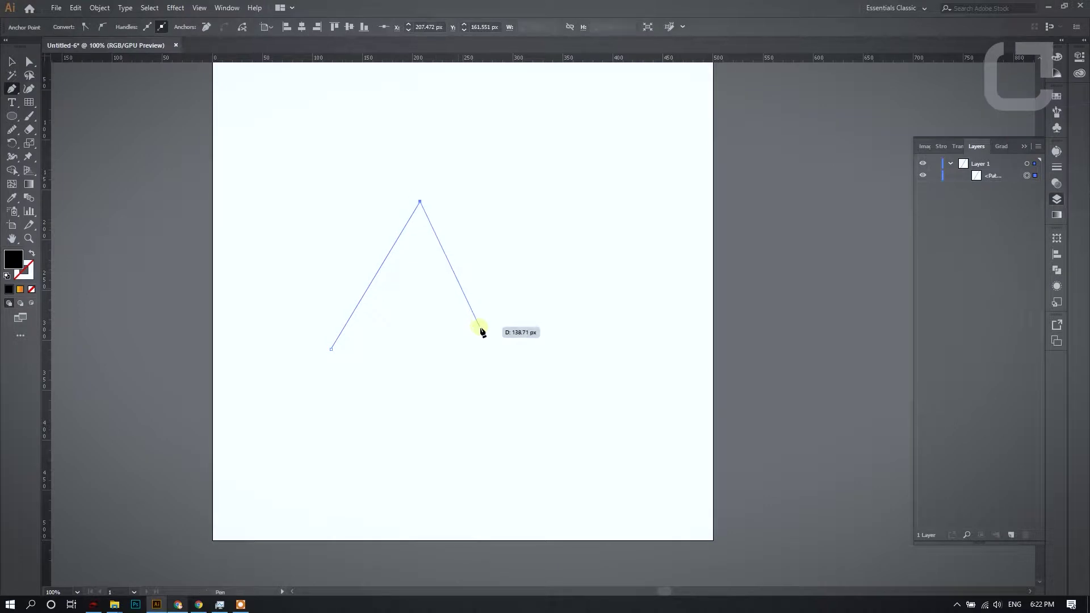
Give the slanted line path a black stroke with a weight of 20 pt.
click(994, 175)
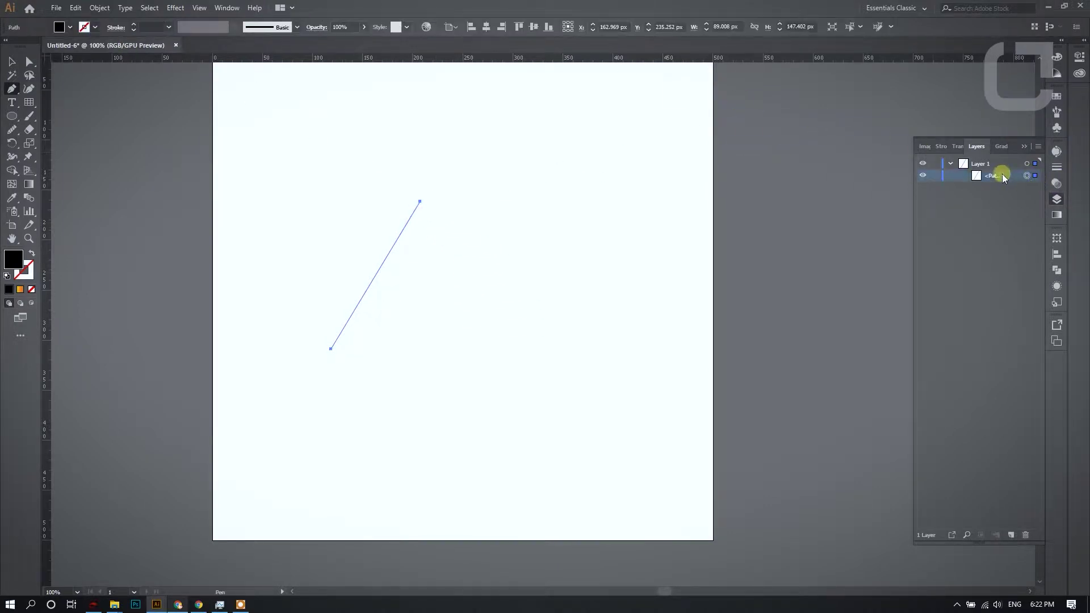
click(136, 25)
click(136, 26)
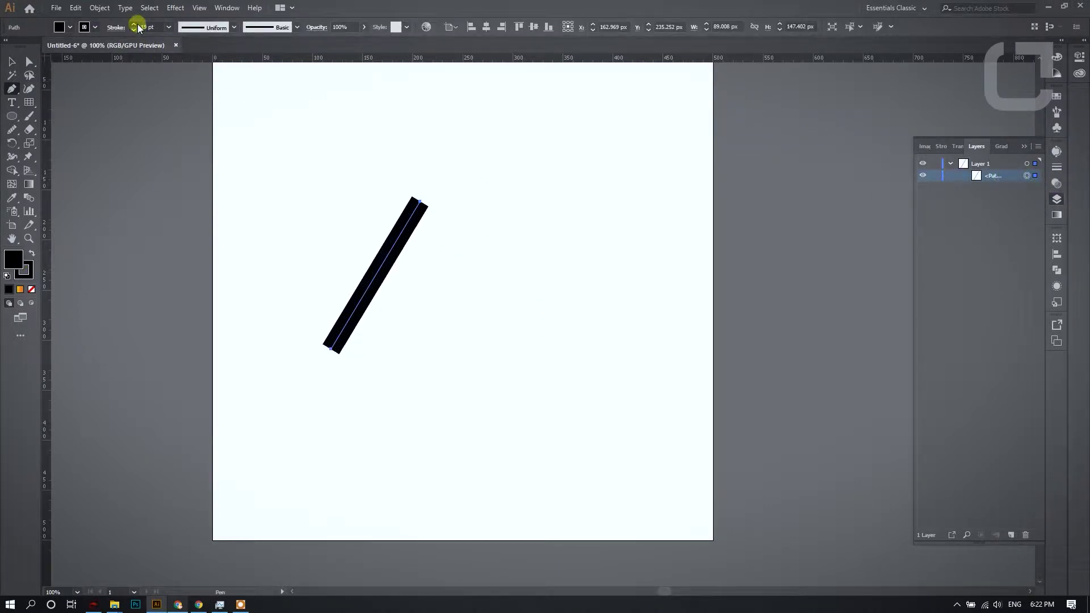
click(153, 29)
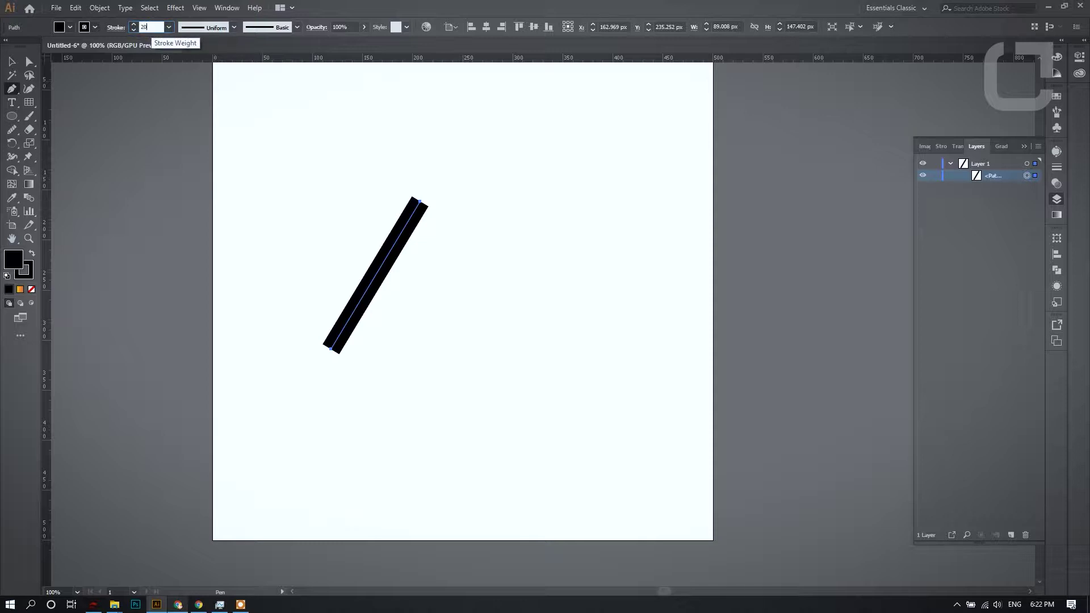
Remove the line's fill and expand its stroke into a solid bar shape.
click(8, 60)
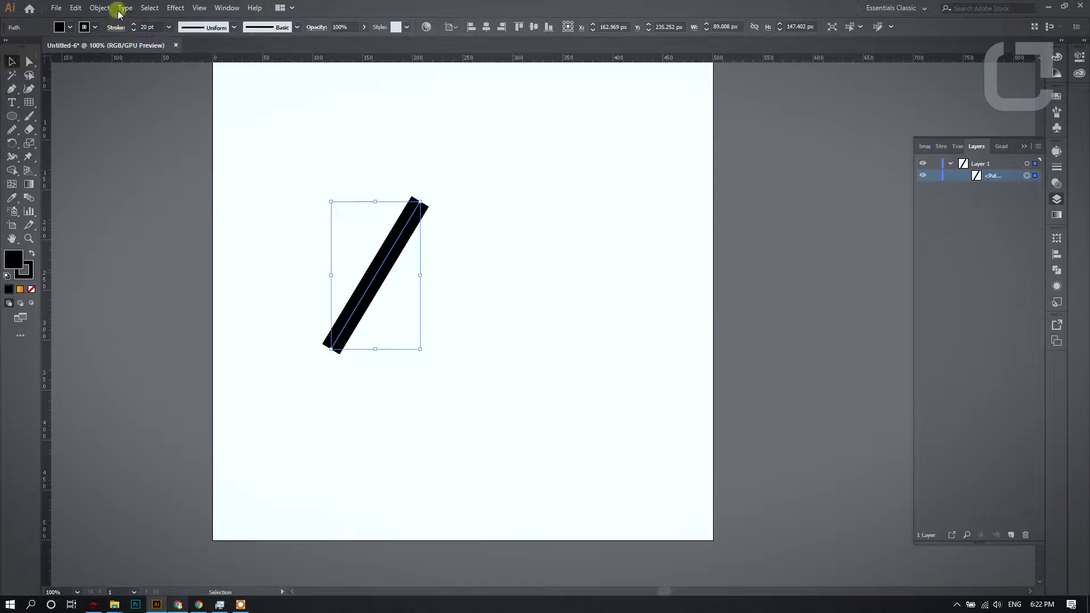
click(32, 289)
click(100, 8)
click(118, 127)
key(Return)
Duplicate the slanted bar, reflect the copy on the vertical axis and place it so both bars cross near their upper ends.
key(a)
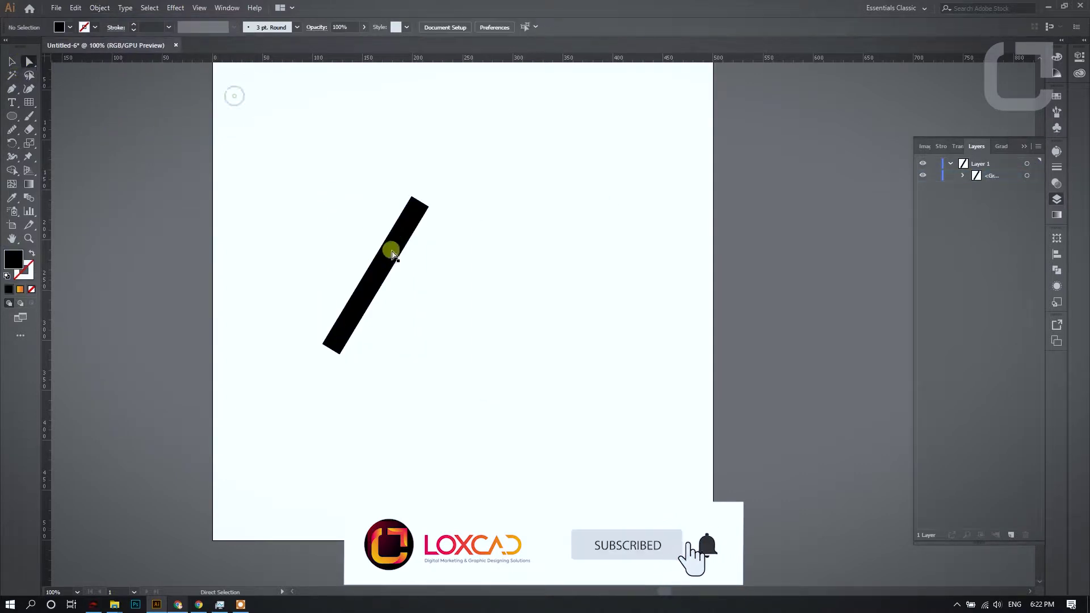
right_click(407, 251)
mouse_move(454, 358)
click(573, 390)
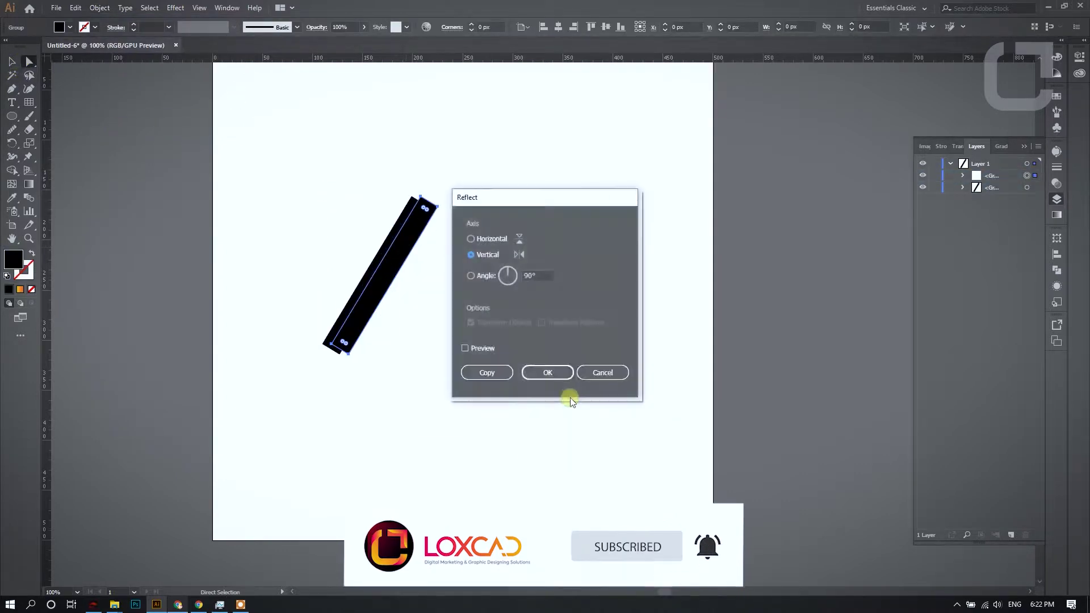
click(567, 372)
key(ctrl+plus)
drag(319, 336, 410, 351)
Remove the bar ends protruding above the crossing with Shape Builder so the bars meet in a pointed apex.
key(ctrl+a)
key(shift+m)
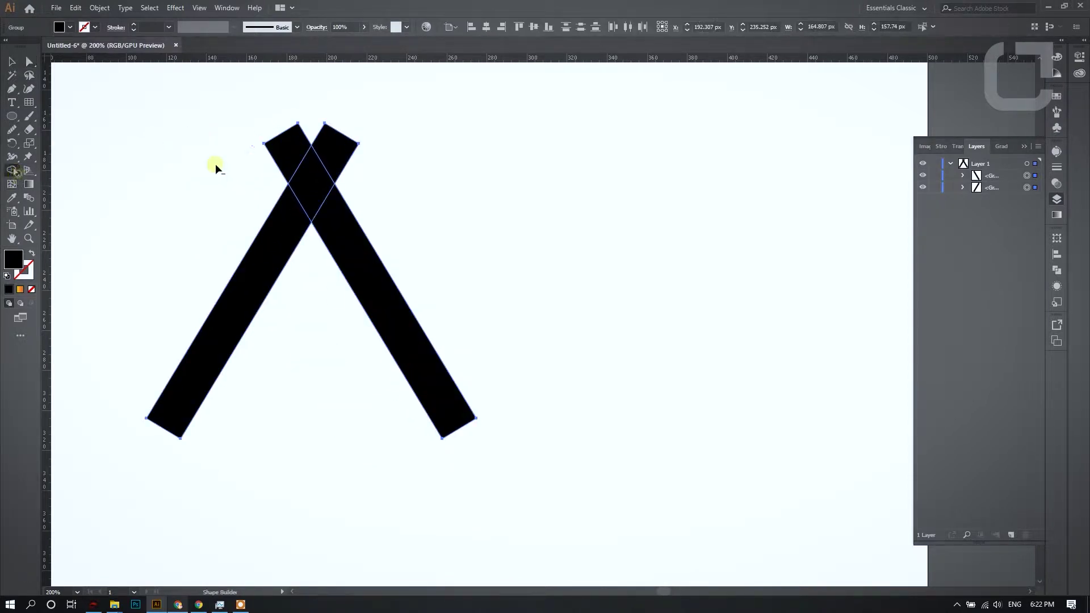
alt+click(337, 157)
key(a)
click(137, 107)
Draw a rectangle about 274 × 126 px over the two bars and fully round its corners into a pill shape.
drag(15, 121, 62, 129)
mouse_move(117, 193)
mouse_down()
mouse_move(590, 406)
mouse_move(562, 397)
mouse_up()
click(15, 62)
drag(336, 191, 352, 152)
drag(590, 168, 78, 283)
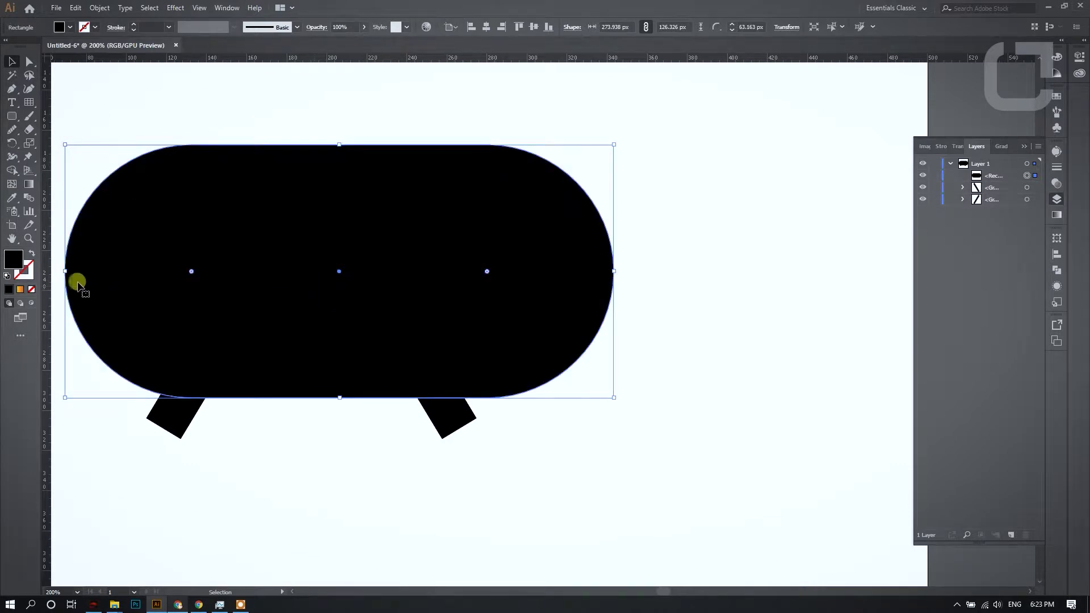
Replace the pill's fill with a 20 pt stroke aligned to the inside and expand it into a solid ring.
click(31, 289)
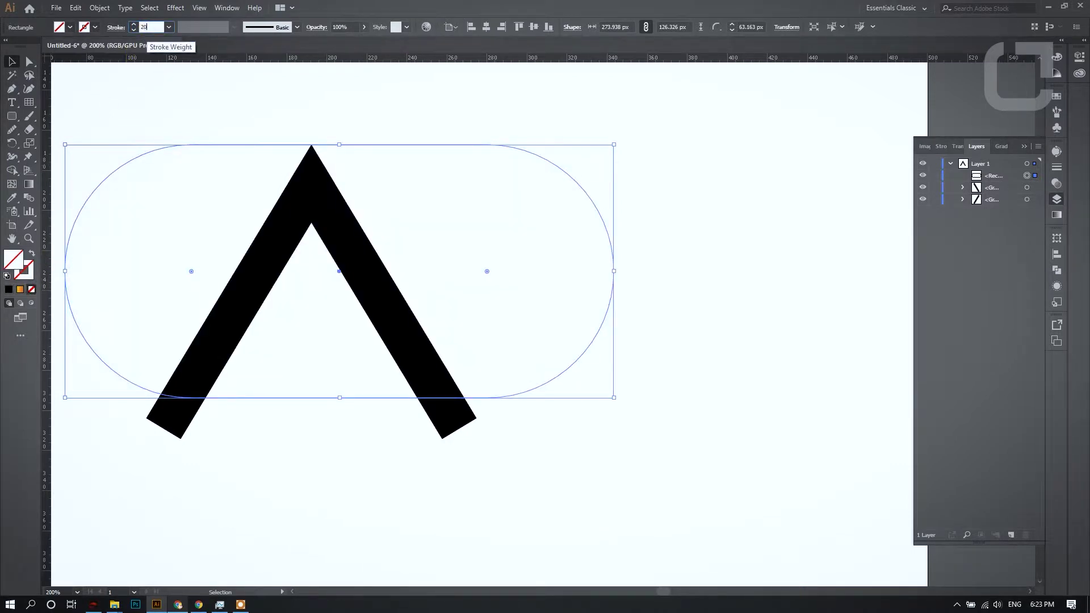
key(Return)
click(113, 28)
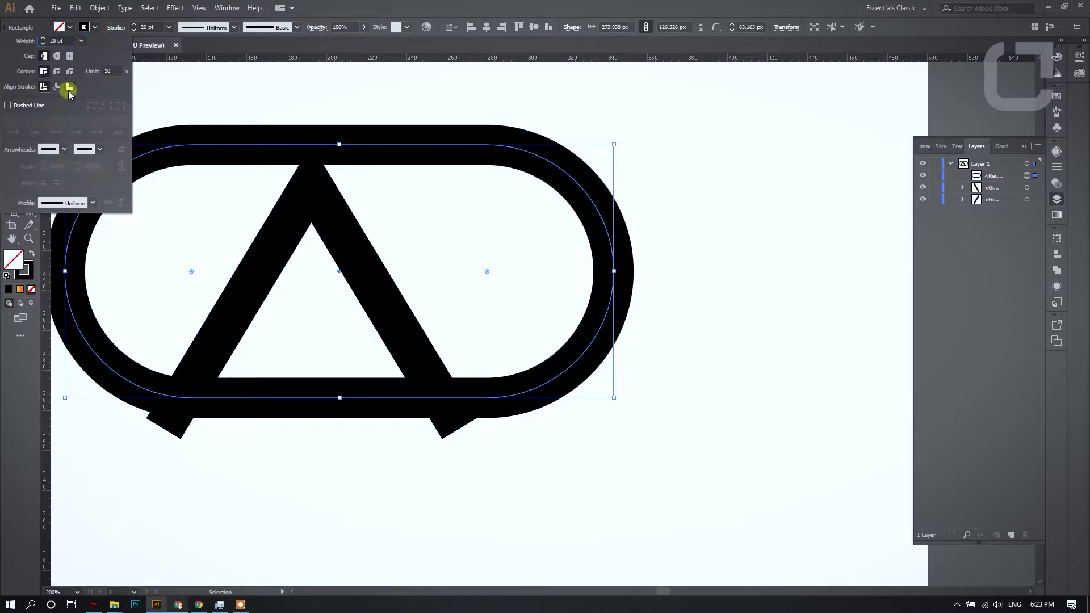
click(69, 86)
click(57, 86)
click(100, 7)
click(110, 141)
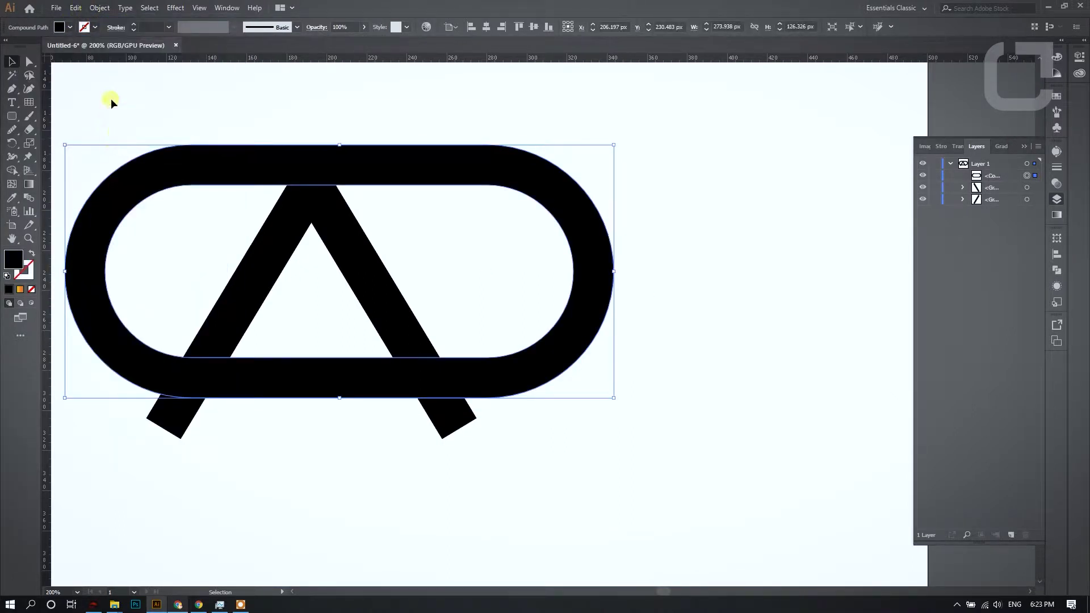
Move the pill-shaped ring 9 px to the left.
click(29, 61)
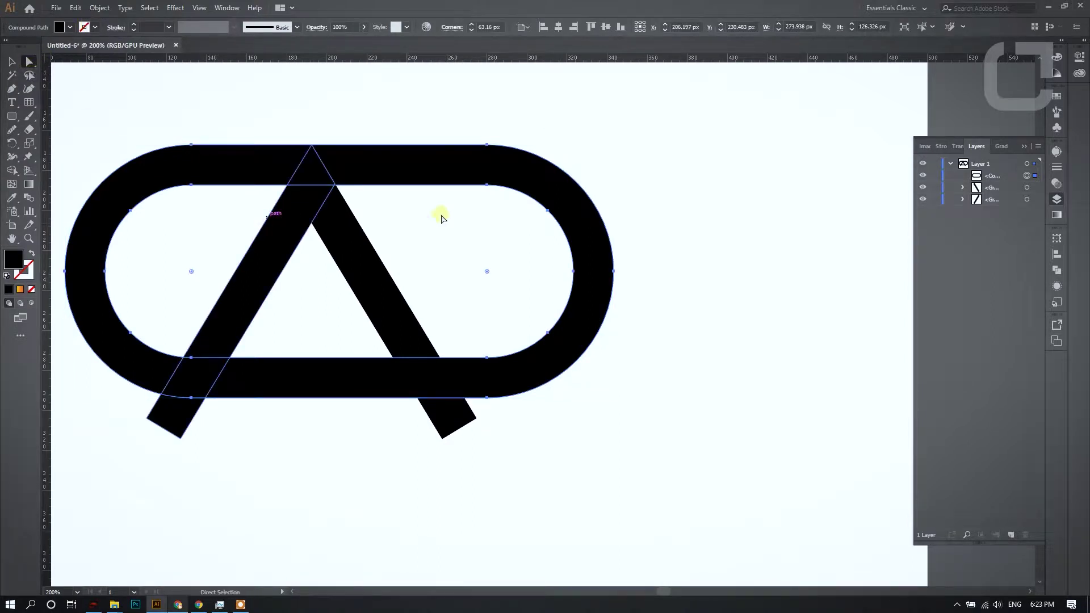
key(Left)
key(Left)
key(Left)
key(Left)
key(Left)
key(Left)
key(Left)
key(Left)
key(Left)
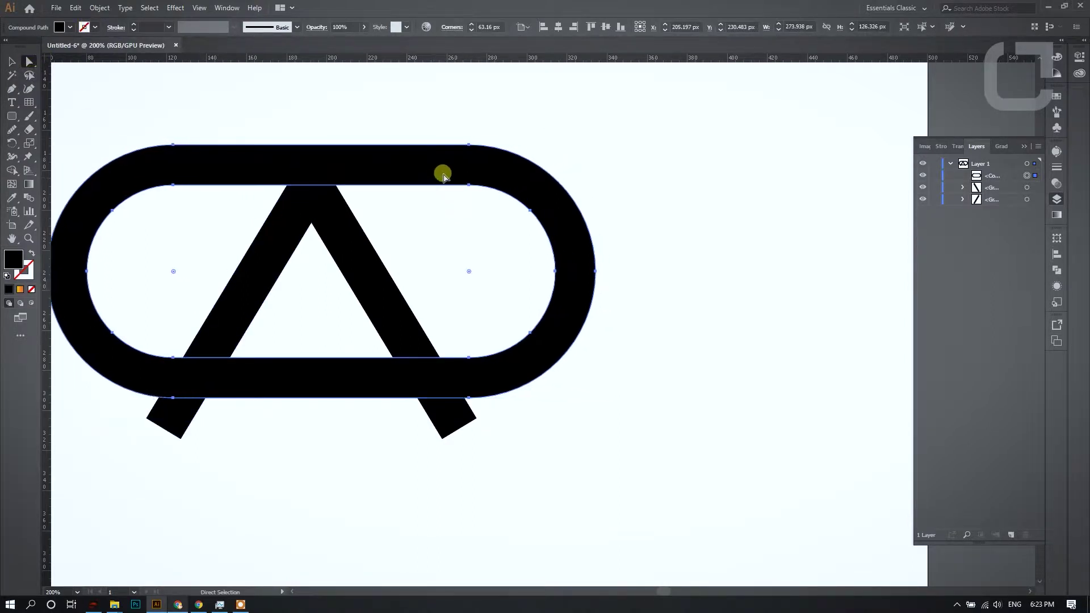
Remove the ring portion left of the A and both leg ends below the ring with Shape Builder.
shift+click(290, 267)
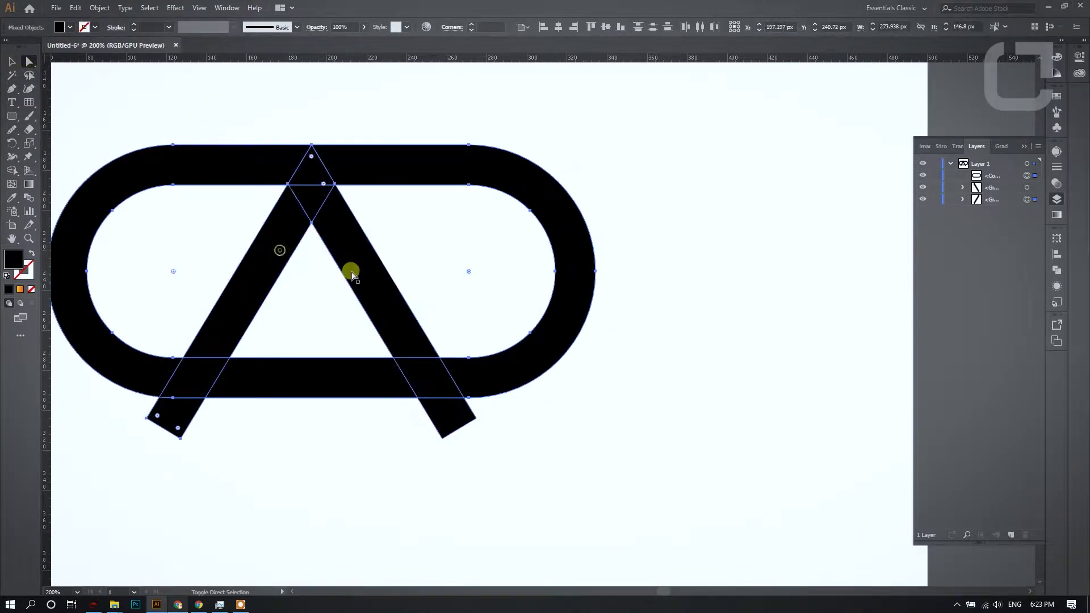
click(11, 170)
alt+click(151, 178)
alt+click(173, 411)
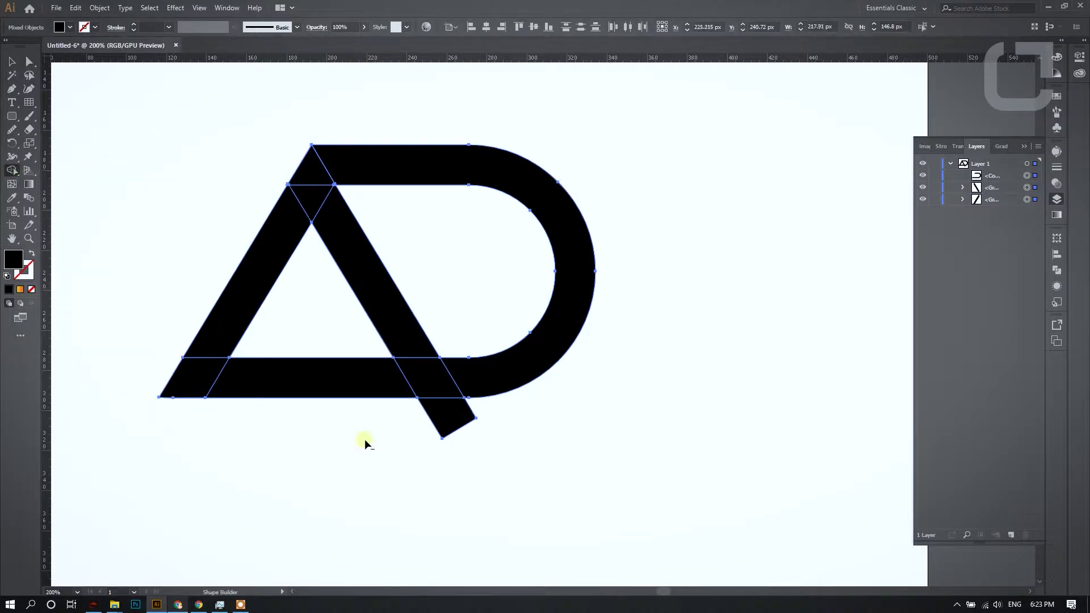
alt+click(431, 434)
scroll(326, 279, down, 5)
scroll(295, 341, up, 4)
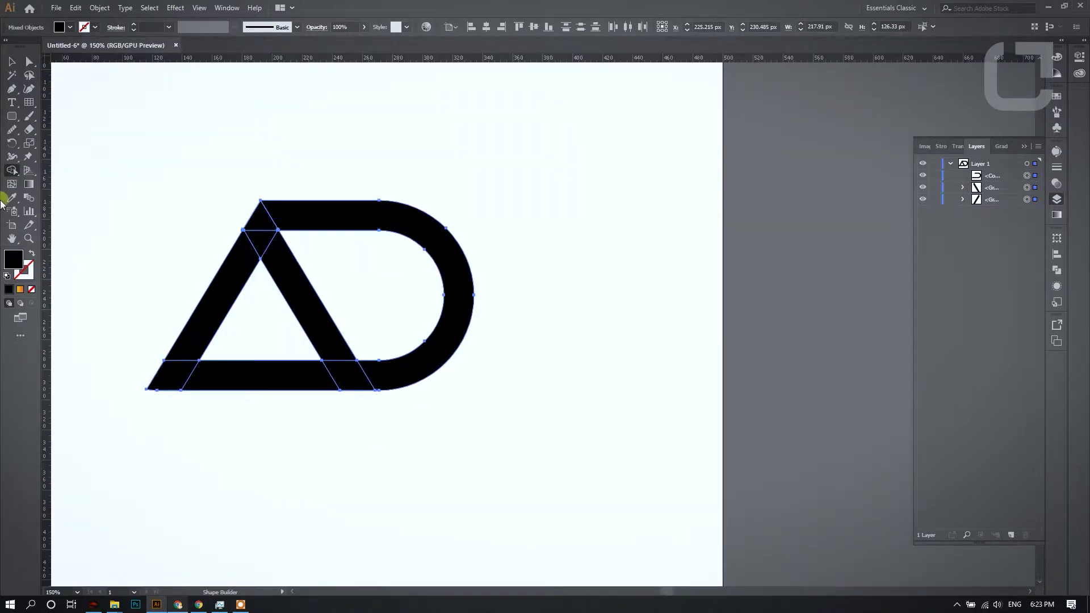
click(29, 62)
scroll(365, 207, down, 3)
click(385, 165)
Duplicate the A's right leg slightly to its right and subtract it from the D with Shape Builder, leaving a slanted gap at the apex.
scroll(384, 323, up, 4)
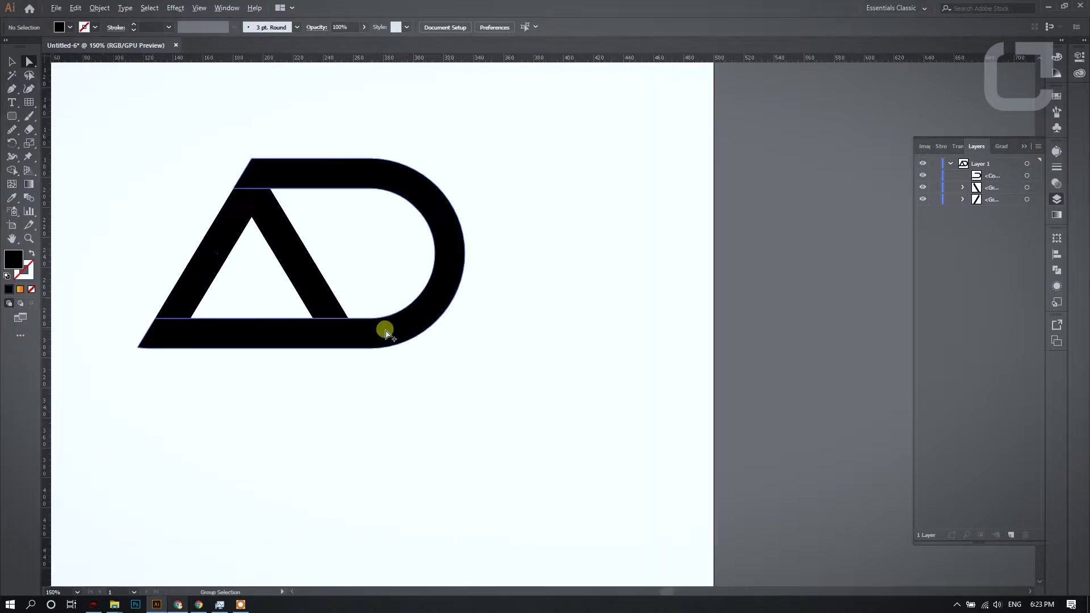
scroll(307, 264, up, 2)
click(231, 214)
drag(239, 233, 278, 233)
key(ctrl+a)
key(shift+m)
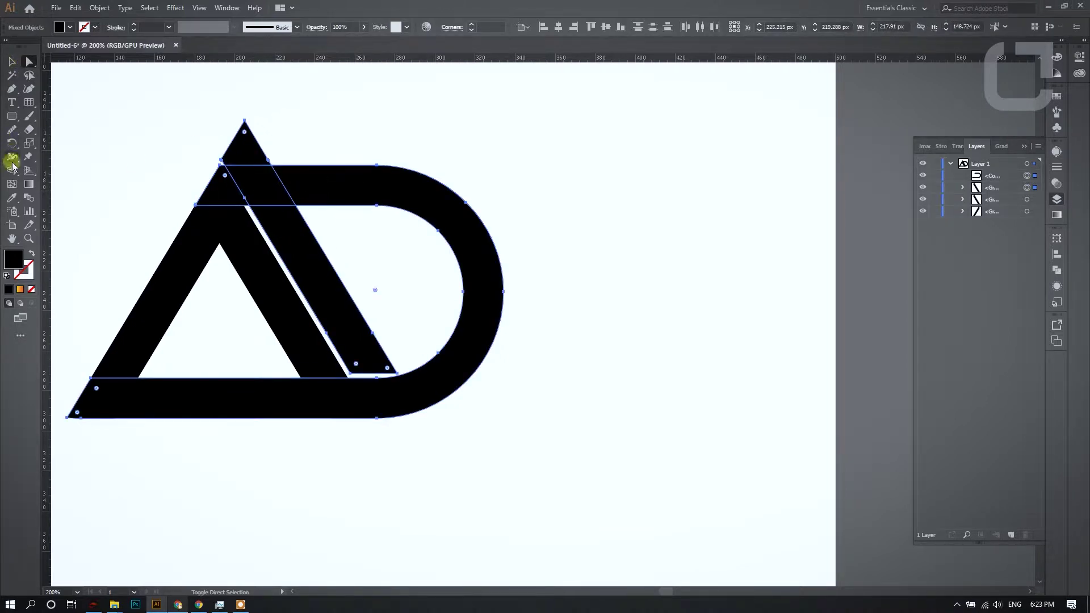
alt+click(251, 196)
click(29, 61)
key(ctrl+shift+a)
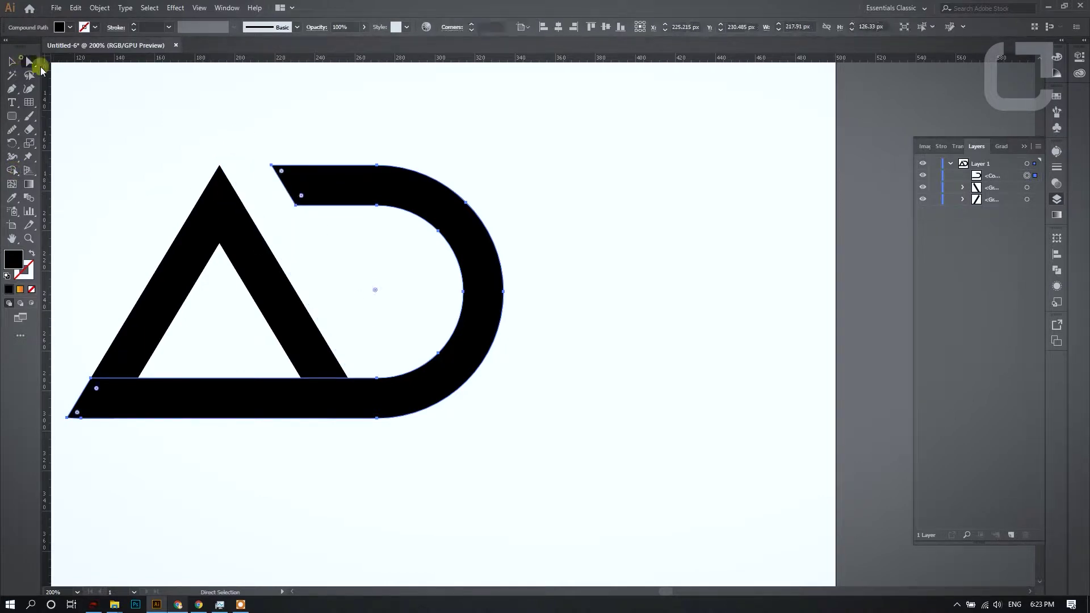
Duplicate the D shape slightly upward and subtract it with Shape Builder to shorten the A's right leg above the base.
key(ctrl+minus)
key(ctrl+plus)
scroll(301, 227, up, 2)
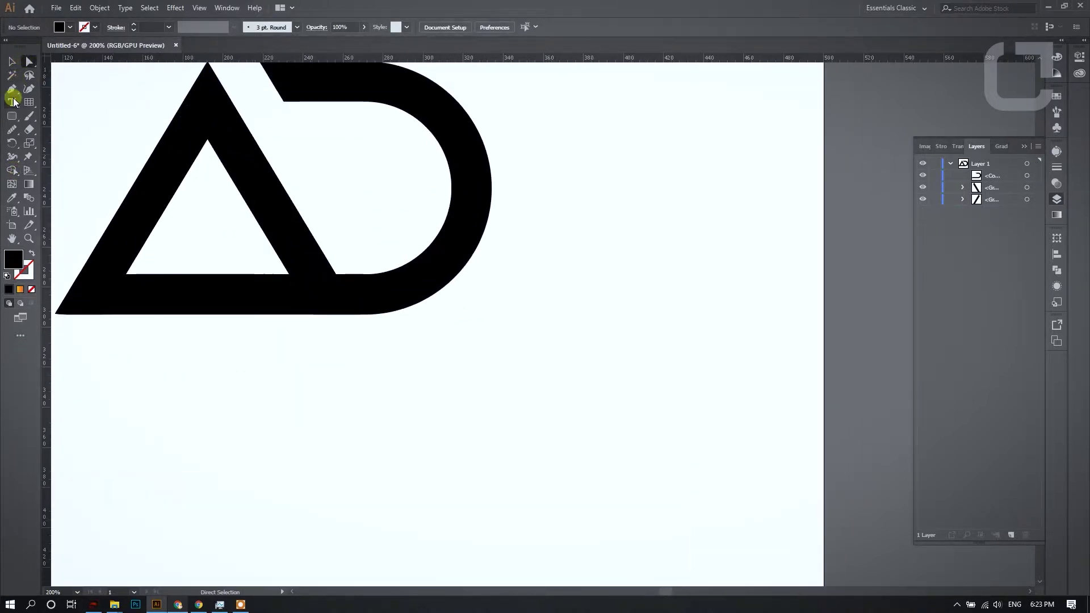
click(250, 292)
drag(250, 291, 256, 244)
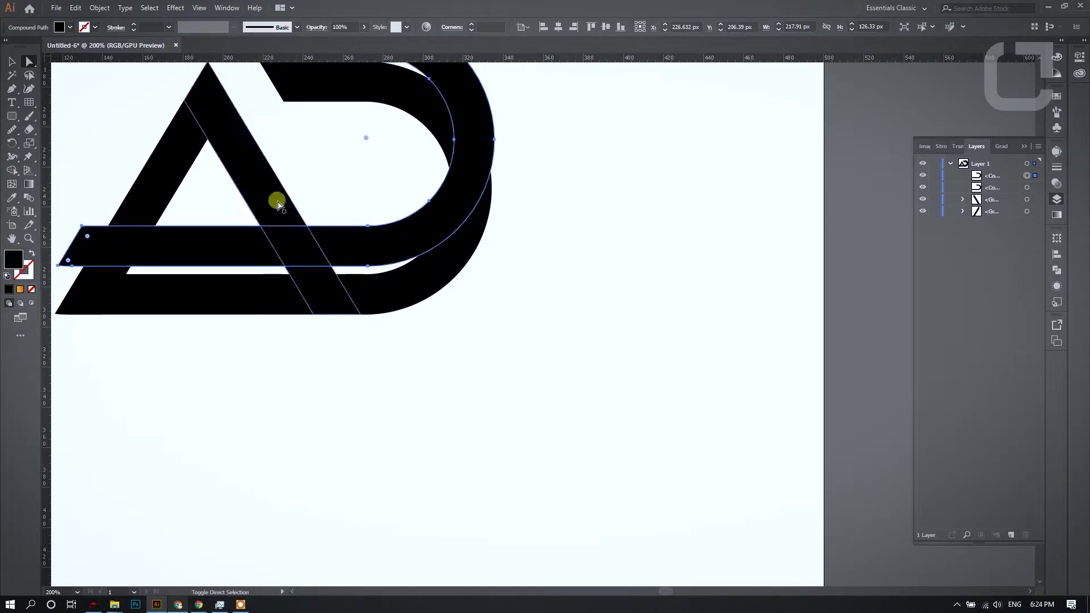
key(shift+m)
alt+click(201, 250)
alt+click(302, 256)
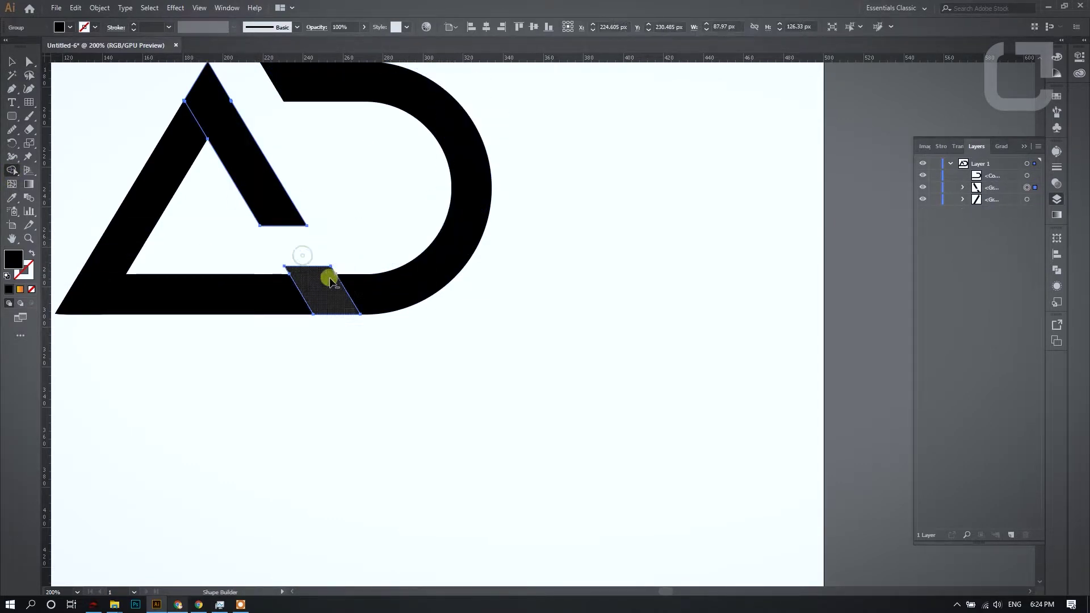
scroll(336, 278, down, 2)
click(29, 61)
scroll(352, 170, down, 2)
click(366, 157)
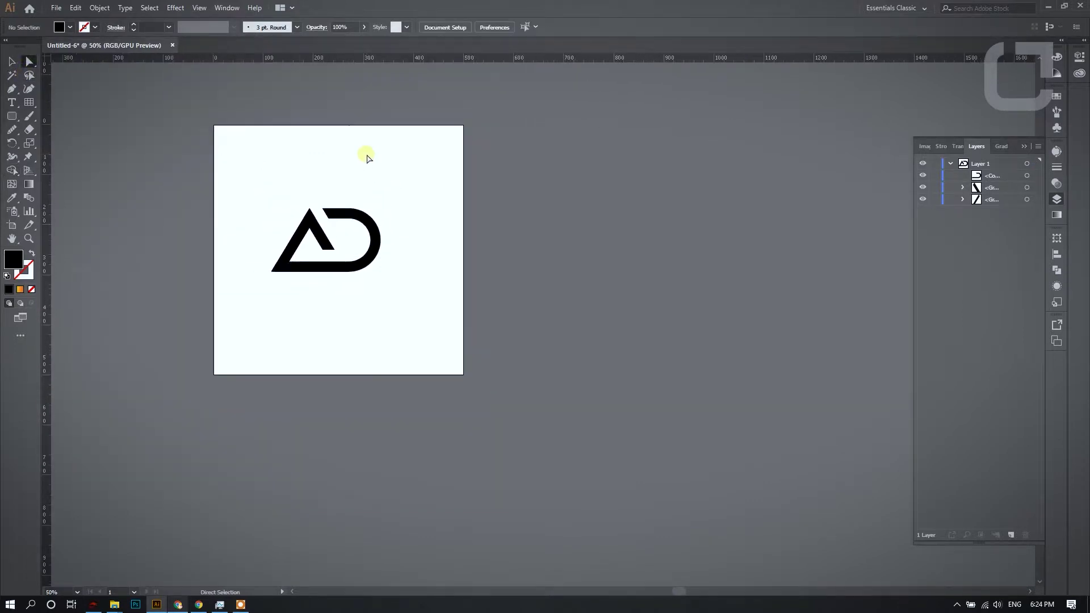
Group all the logo shapes and centre the group on the artboard.
scroll(359, 214, up, 1)
drag(227, 163, 458, 326)
key(ctrl+g)
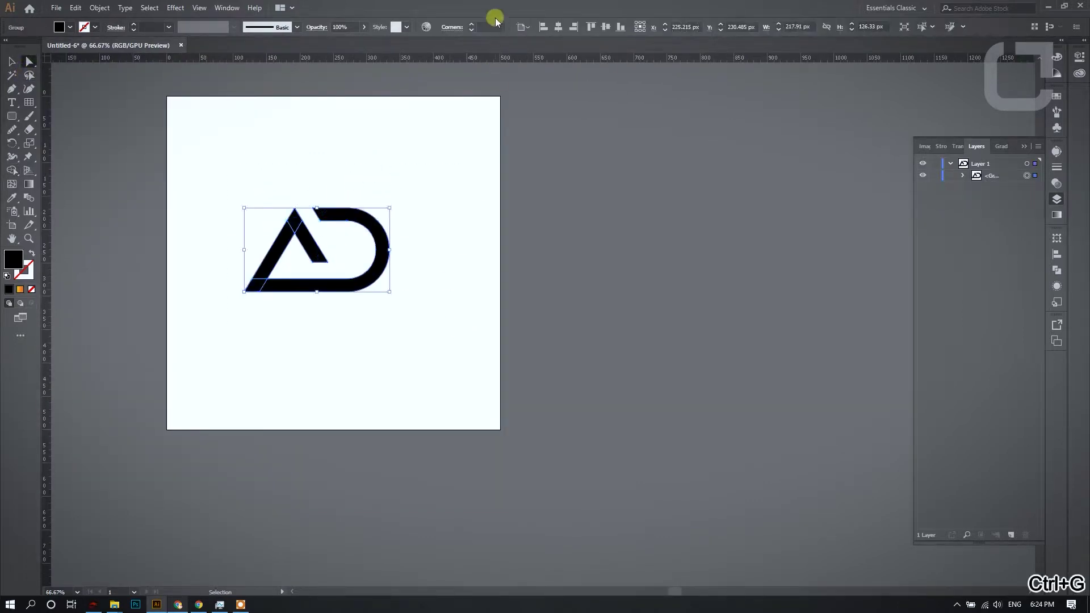
click(557, 27)
click(414, 108)
Draw a black circle about 26 px in diameter and position it between the right leg's lower end and the base.
scroll(348, 263, up, 2)
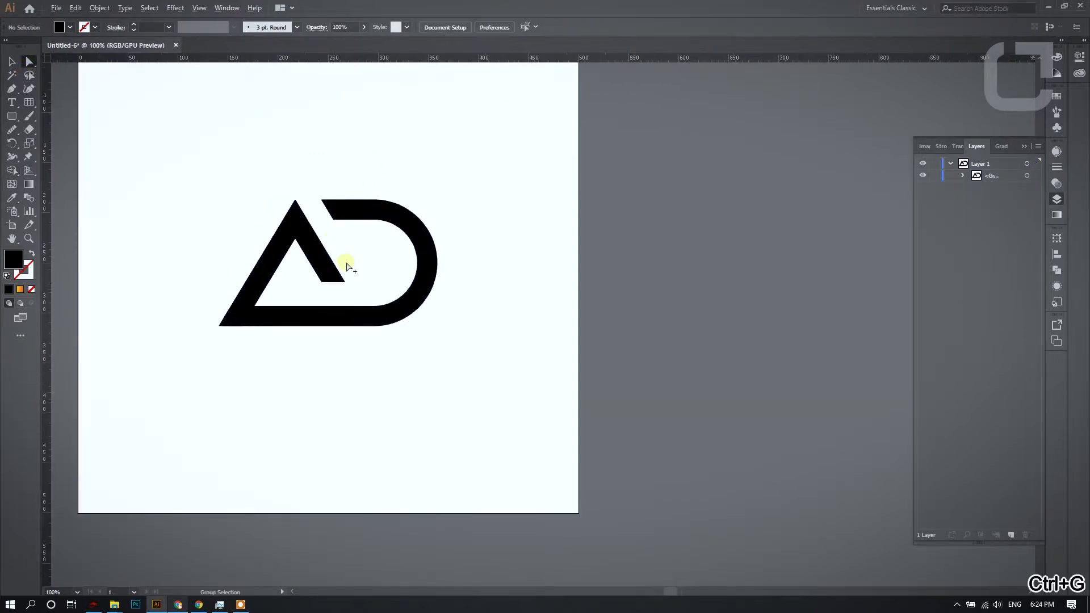
scroll(374, 313, up, 2)
drag(15, 118, 38, 140)
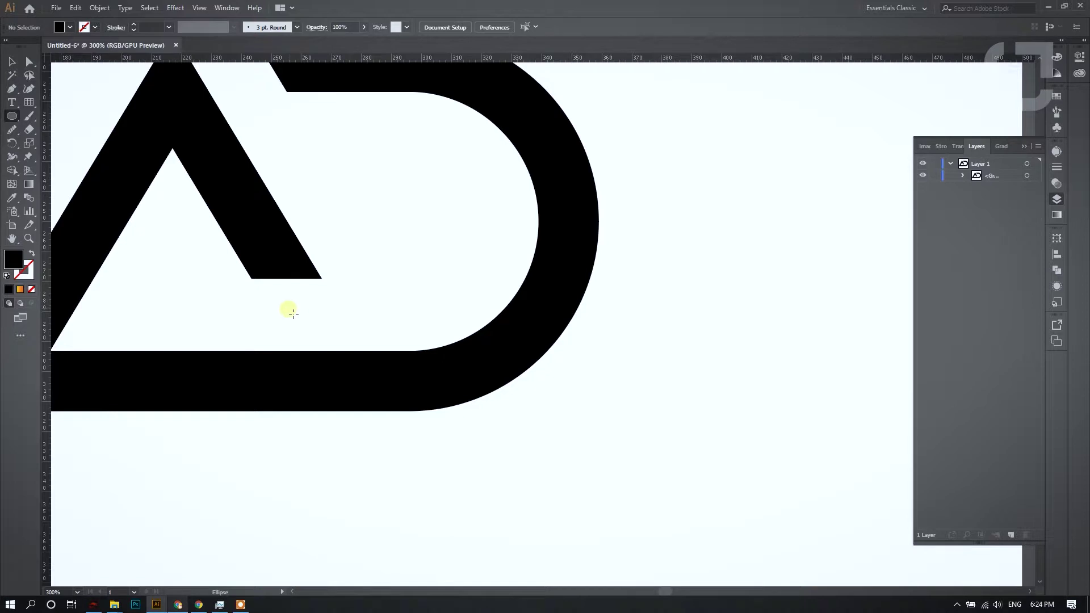
drag(288, 315, 320, 346)
key(v)
drag(324, 290, 324, 282)
drag(305, 310, 331, 267)
drag(318, 295, 316, 297)
Create an offset path of 8 px around the circle.
click(99, 7)
mouse_move(135, 264)
click(280, 306)
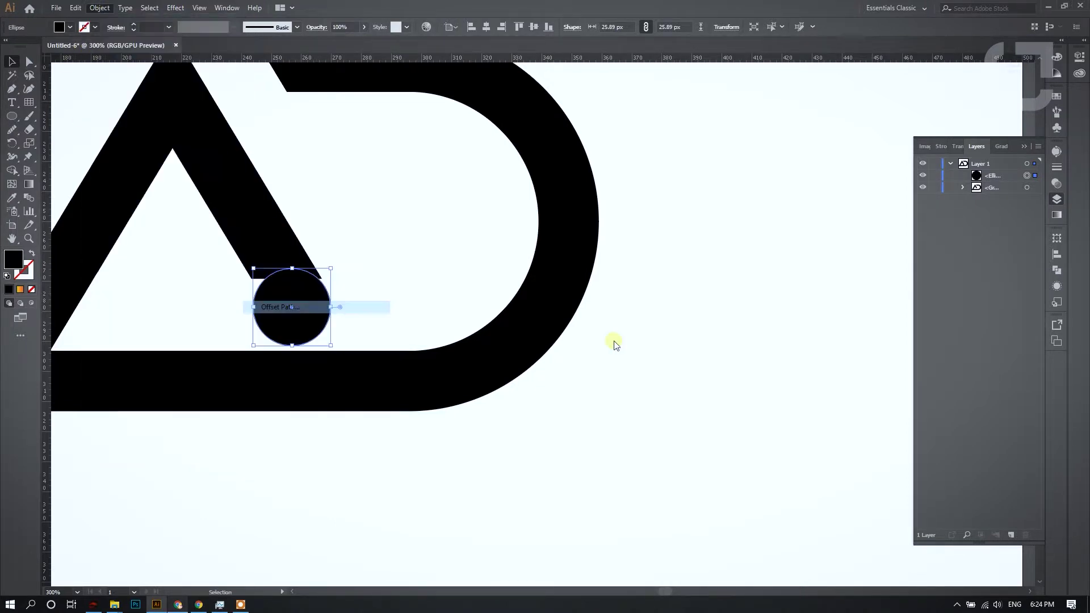
click(683, 414)
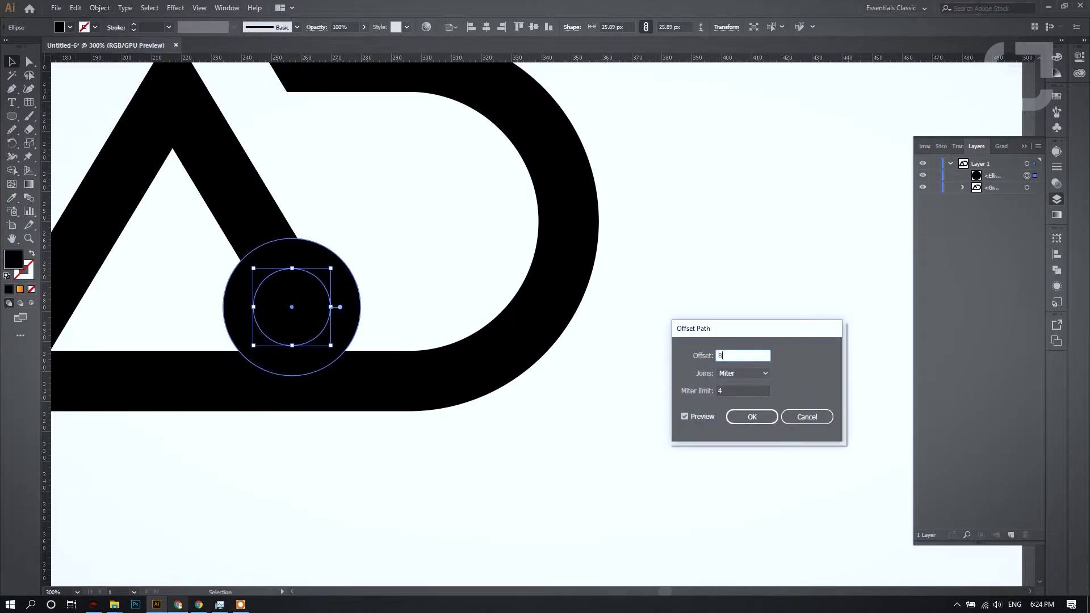
key(Return)
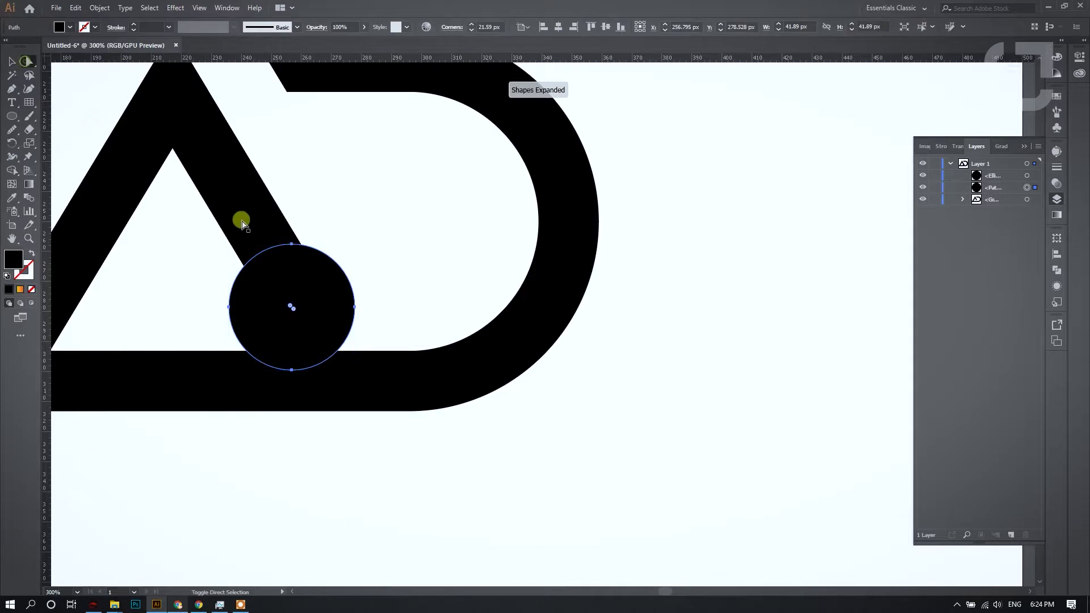
Subtract the offset circle from the A's right leg with Shape Builder, leaving a curved gap above the dot.
shift+click(241, 219)
key(shift+m)
drag(199, 306, 277, 250)
key(ctrl+minus)
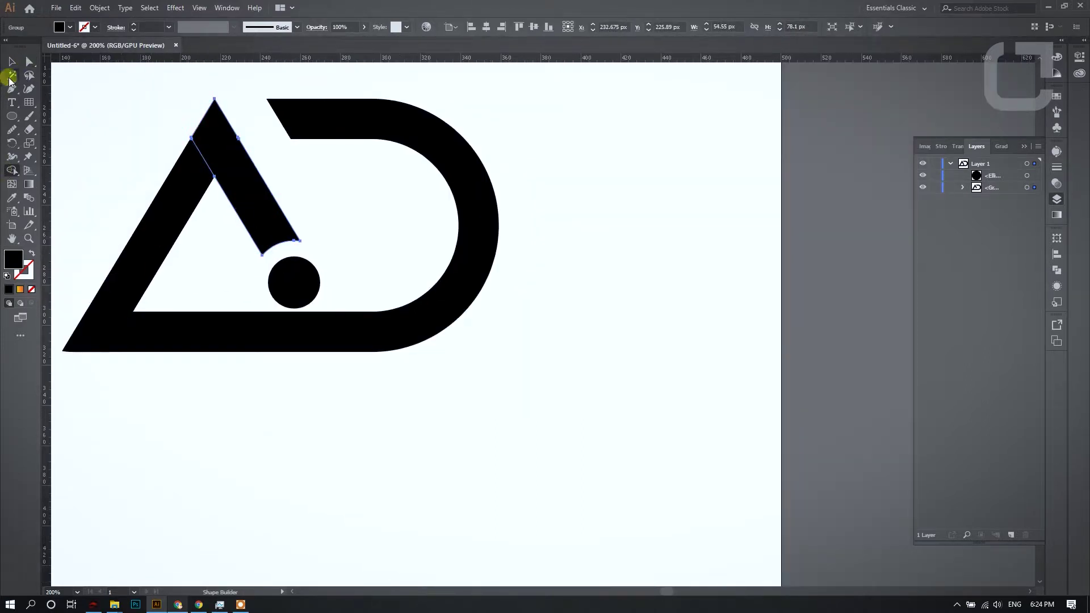
key(a)
click(402, 220)
Examine the AD mark's dot, gaps and overall proportions on the artboard.
key(ctrl+minus)
key(ctrl+minus)
key(ctrl+minus)
scroll(466, 188, up, 1)
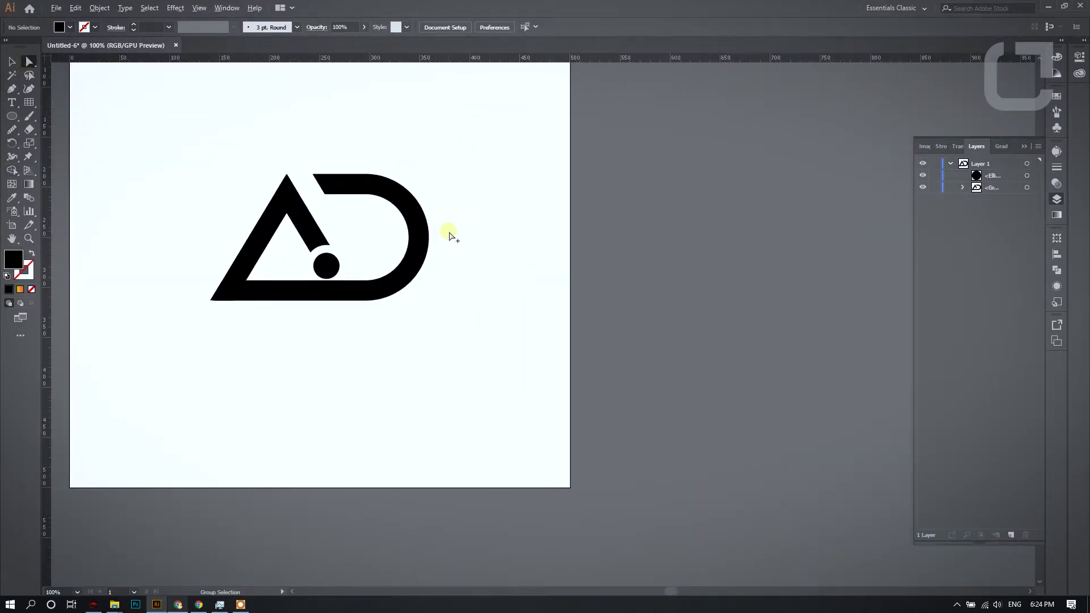
click(372, 252)
scroll(332, 265, up, 2)
scroll(331, 266, up, 2)
click(385, 229)
scroll(419, 209, down, 3)
scroll(482, 143, up, 1)
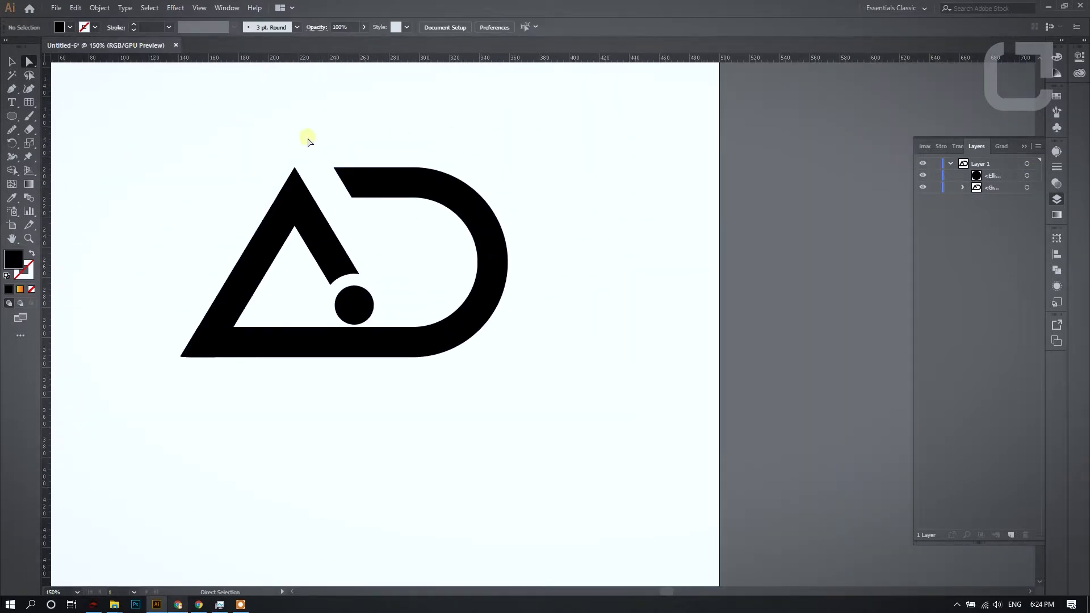
click(334, 170)
click(339, 156)
key(ctrl+z)
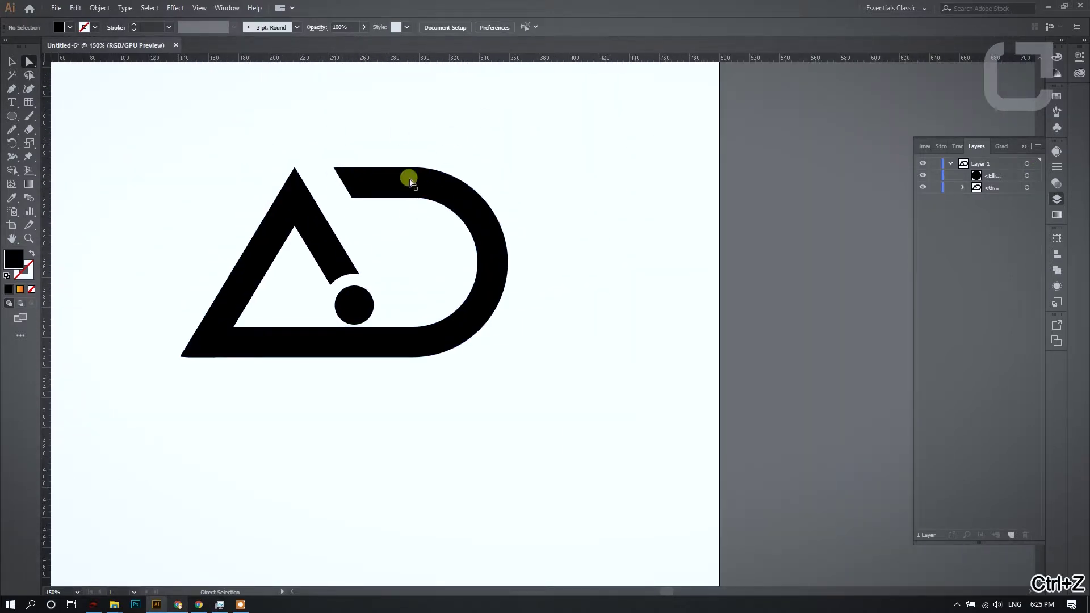
Round the lower corner at the slanted end of the D's upper stroke into a smooth curve.
drag(357, 182, 412, 126)
click(412, 126)
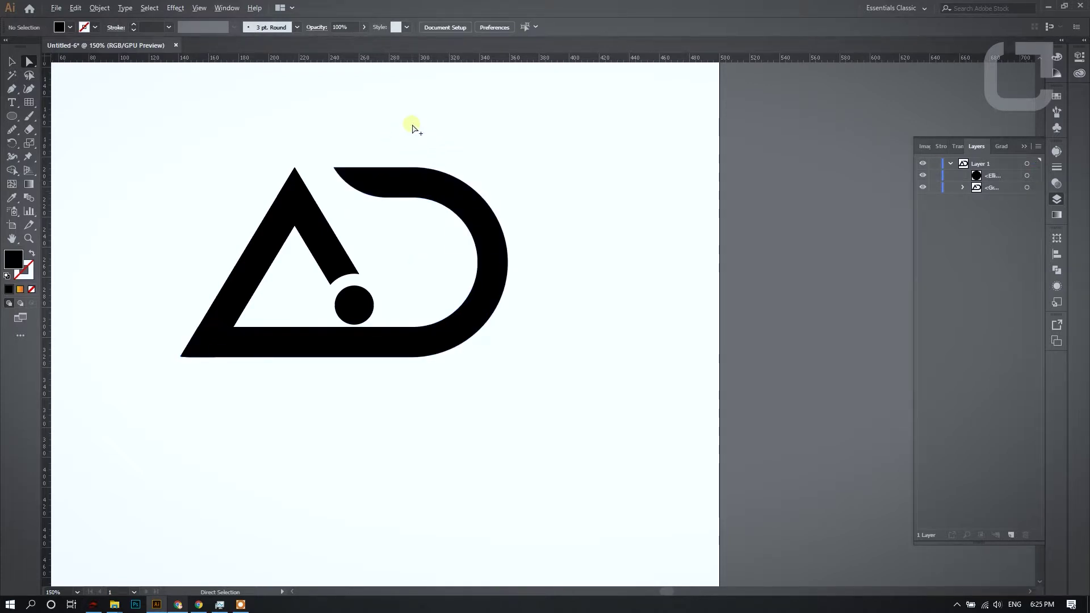
Group the dot and all bars of the AD mark into one object.
scroll(416, 138, down, 2)
drag(256, 149, 481, 304)
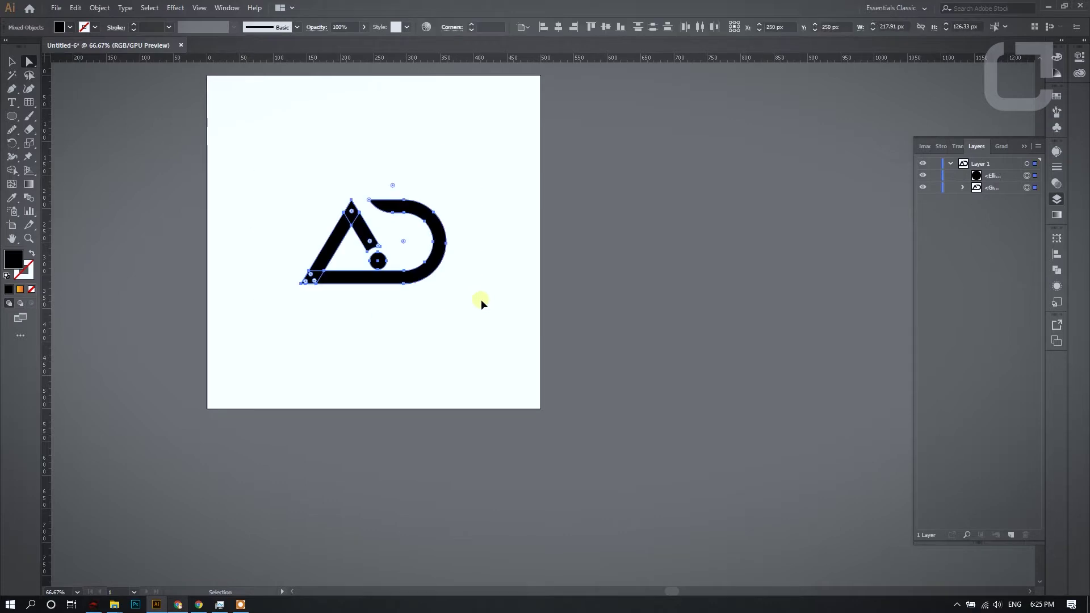
key(ctrl+g)
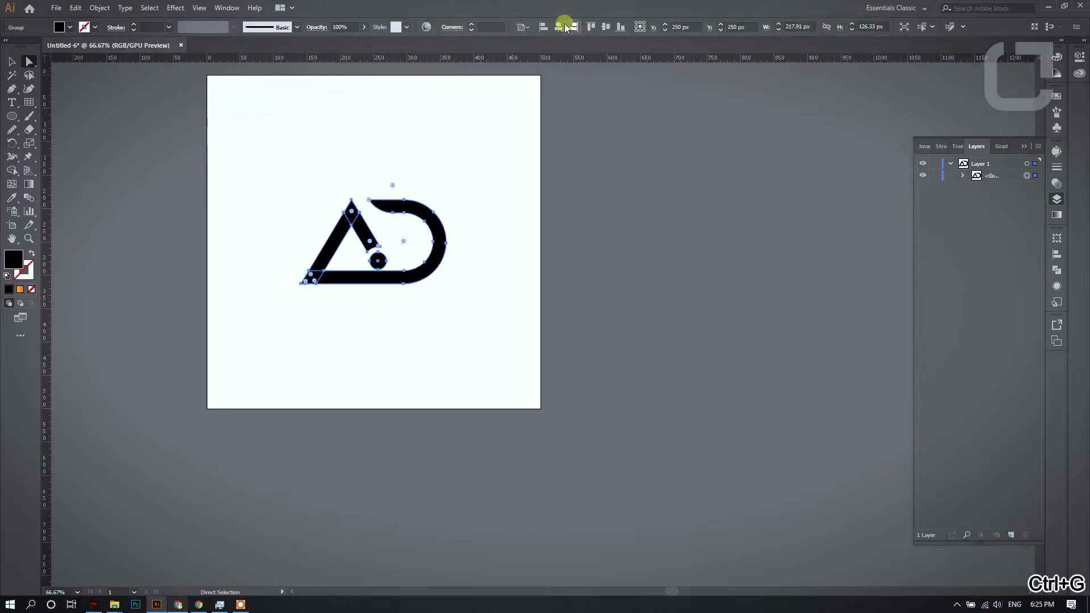
click(445, 300)
scroll(445, 301, up, 1)
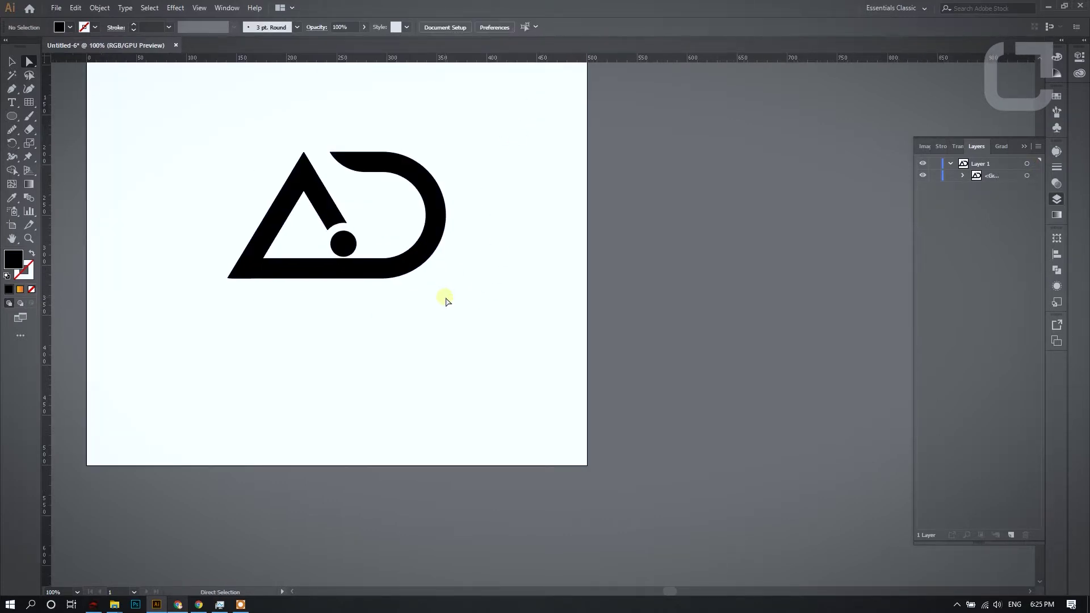
Scale the AD mark down to about 94 px wide and place it left of the artboard's centre.
scroll(446, 300, up, 2)
drag(173, 134, 519, 334)
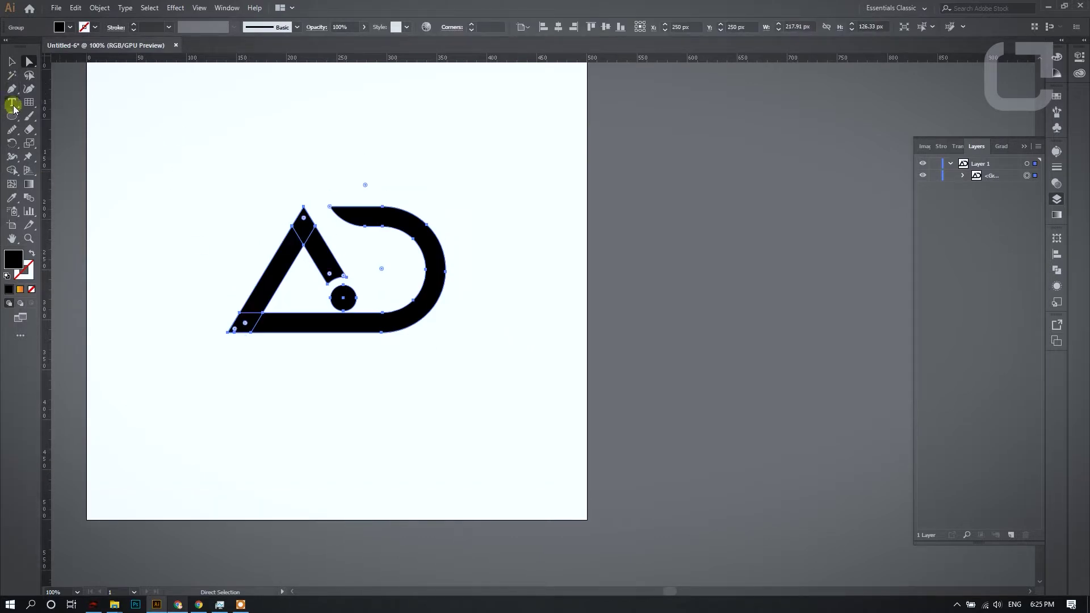
key(v)
drag(454, 212, 281, 274)
click(355, 260)
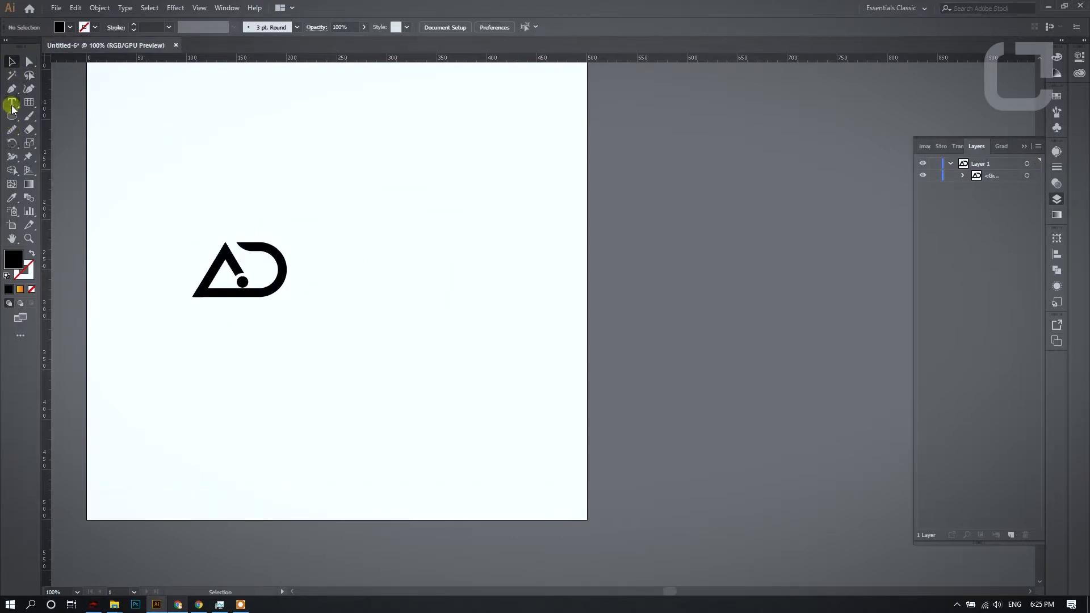
Add a LOREM IPSUM placeholder text beside the AD mark in MB Empire Heavy W01 Heavy, all caps.
click(12, 96)
click(365, 260)
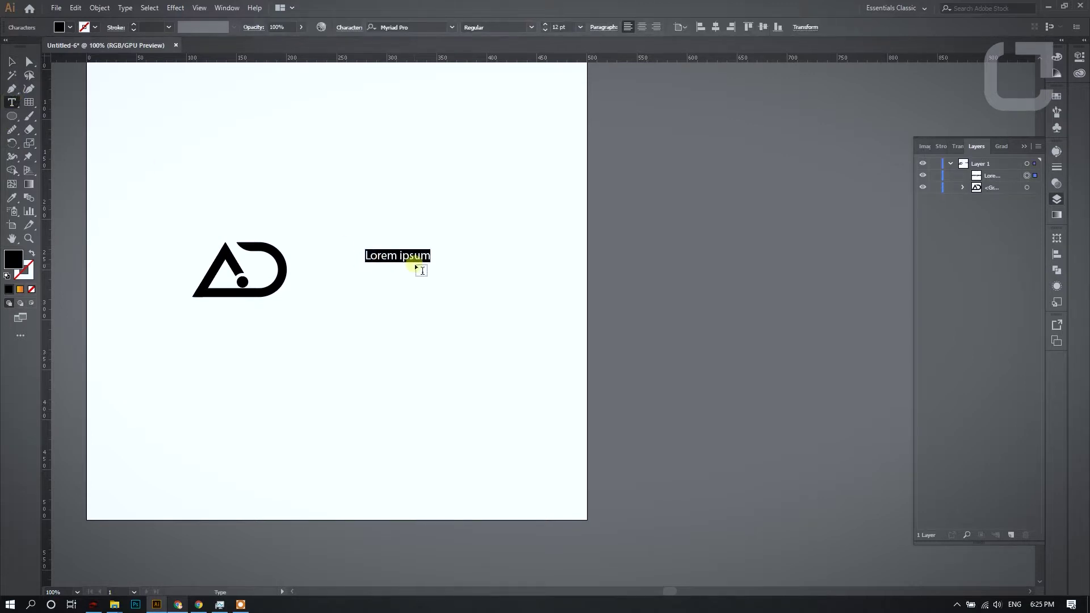
click(448, 33)
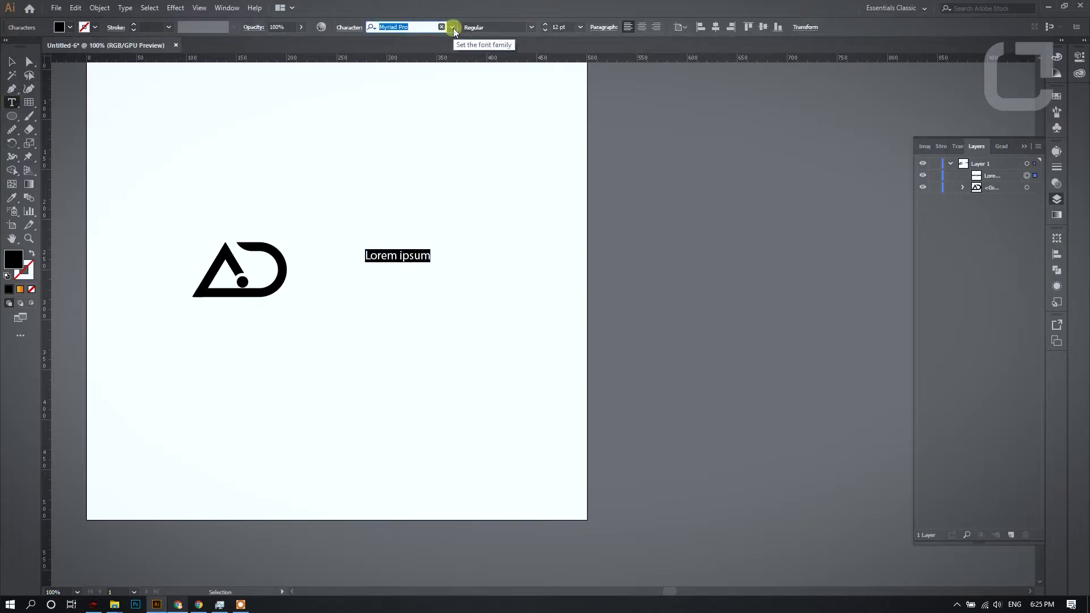
click(452, 29)
click(516, 117)
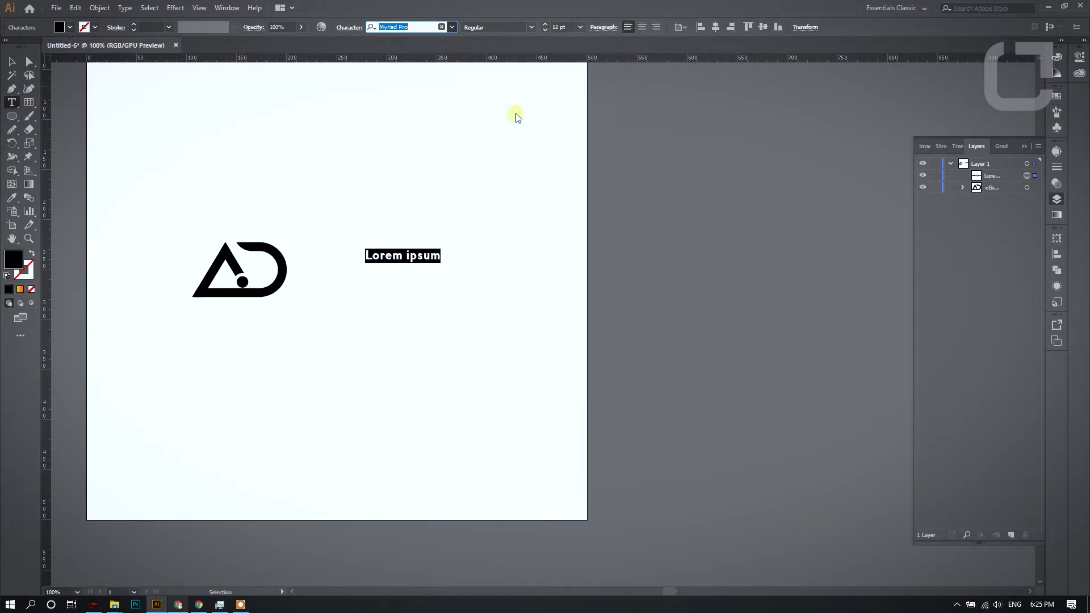
click(3, 104)
click(261, 20)
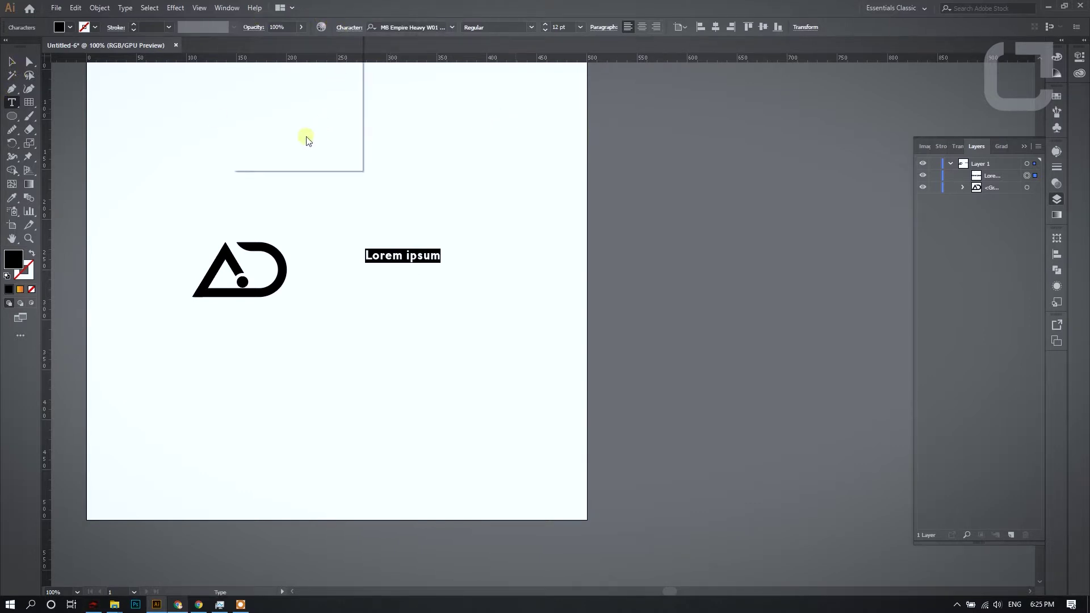
click(241, 144)
click(10, 60)
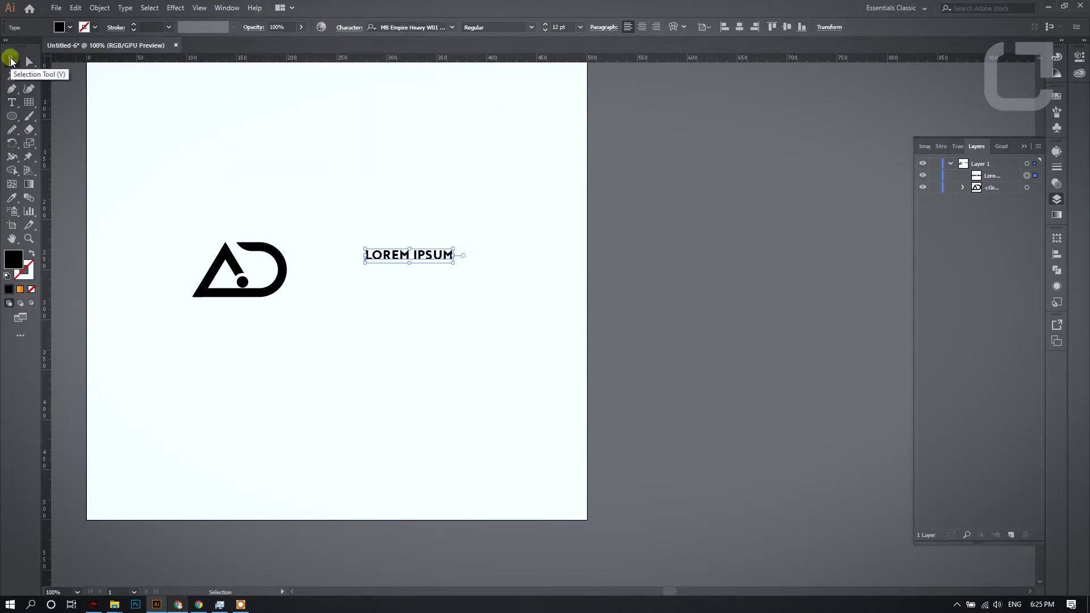
Enlarge the LOREM IPSUM text to about 24 pt below the mark, centre its paragraph and centre it horizontally on the artboard.
drag(454, 263, 429, 337)
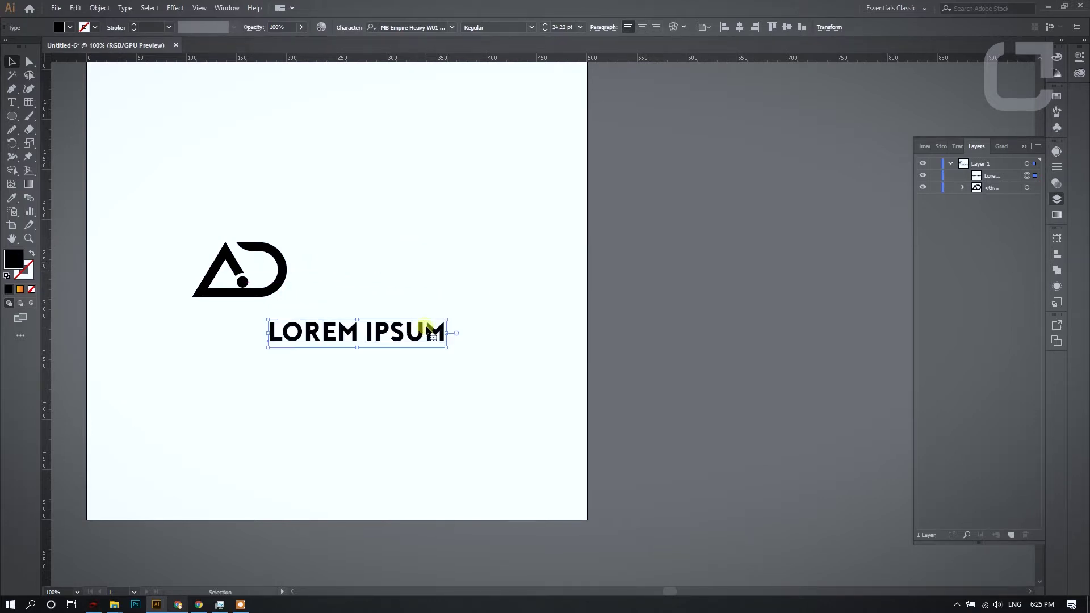
click(641, 28)
click(739, 29)
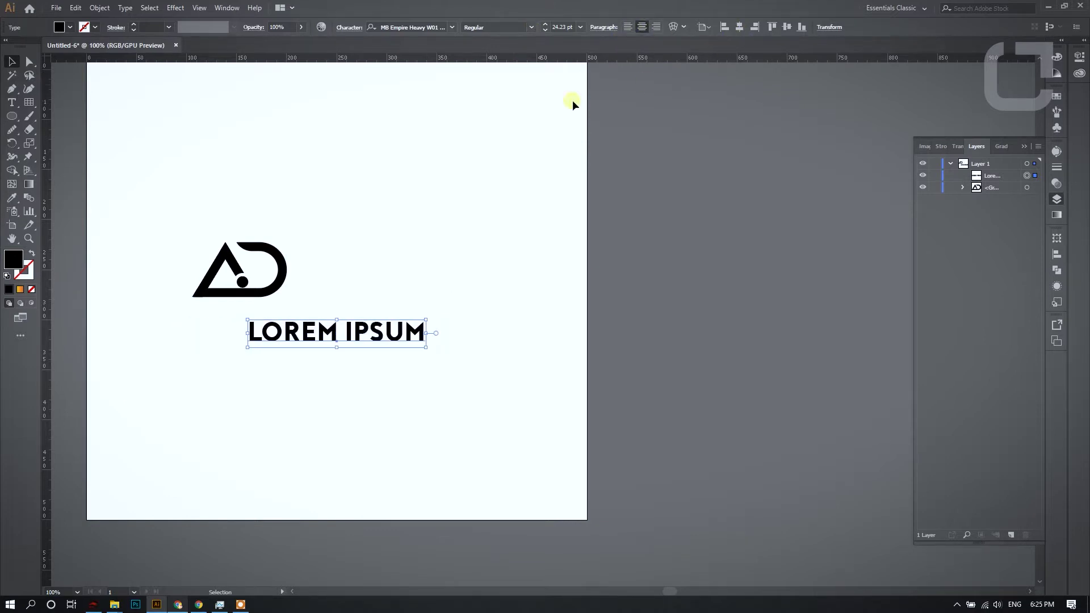
Duplicate the LOREM IPSUM text just below the original and shrink the copy to about 12.7 pt.
scroll(352, 345, up, 1)
drag(352, 348, 366, 372)
drag(459, 351, 400, 359)
Replace the smaller copy's text with TAGLINE HERE and set its font to Axiforma Regular.
click(11, 103)
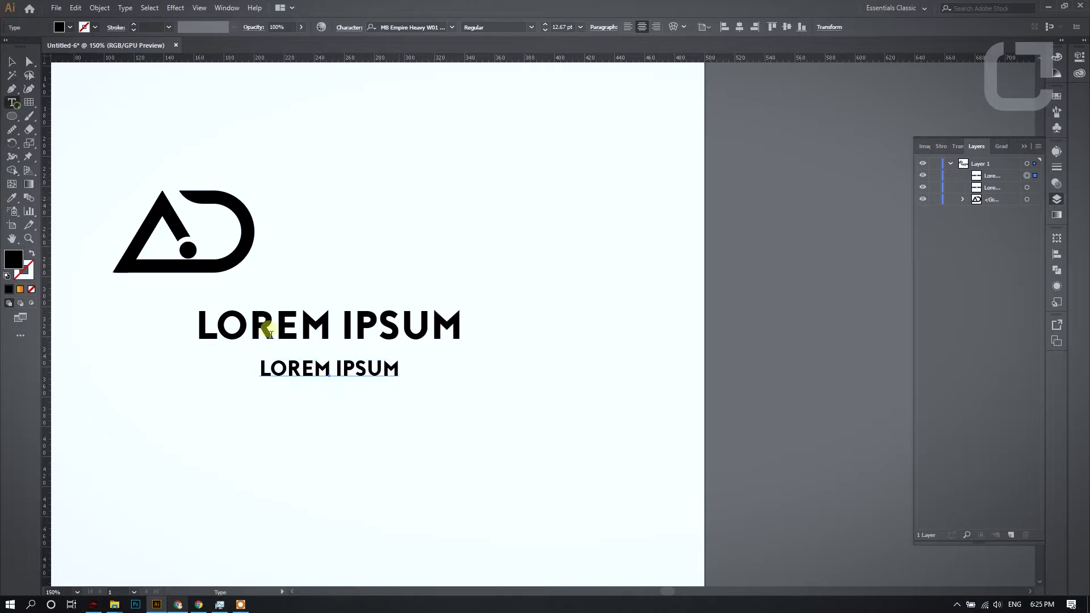
click(330, 370)
key(ctrl+a)
text(TAGLINE HEREW)
key(BackSpace)
key(ctrl+a)
click(452, 27)
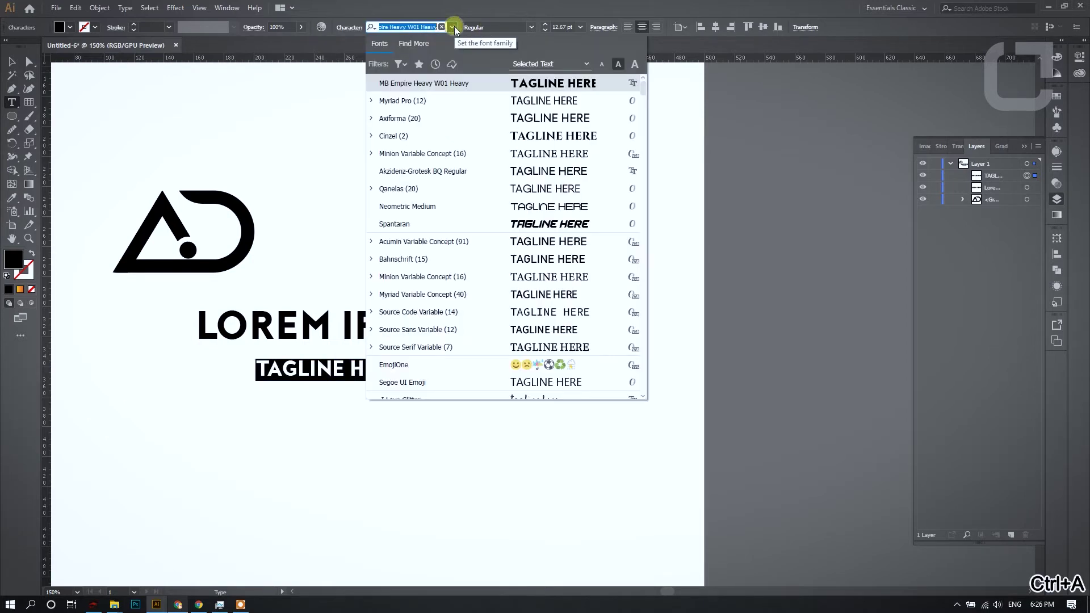
click(507, 117)
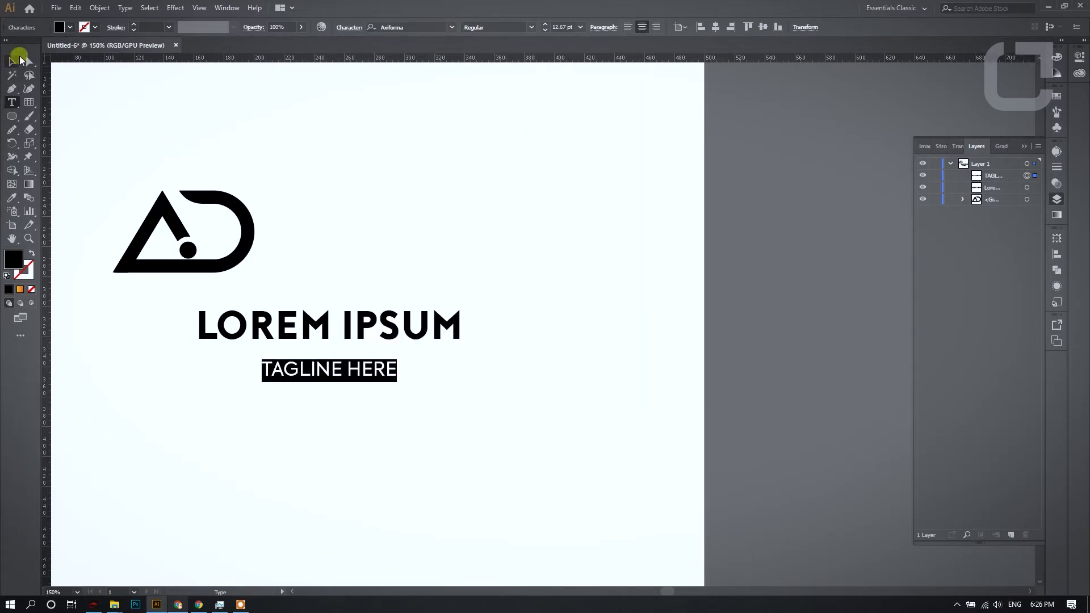
Set the tagline's tracking to 180 and shrink it to about 6.9 pt directly beneath LOREM IPSUM.
click(349, 27)
click(336, 95)
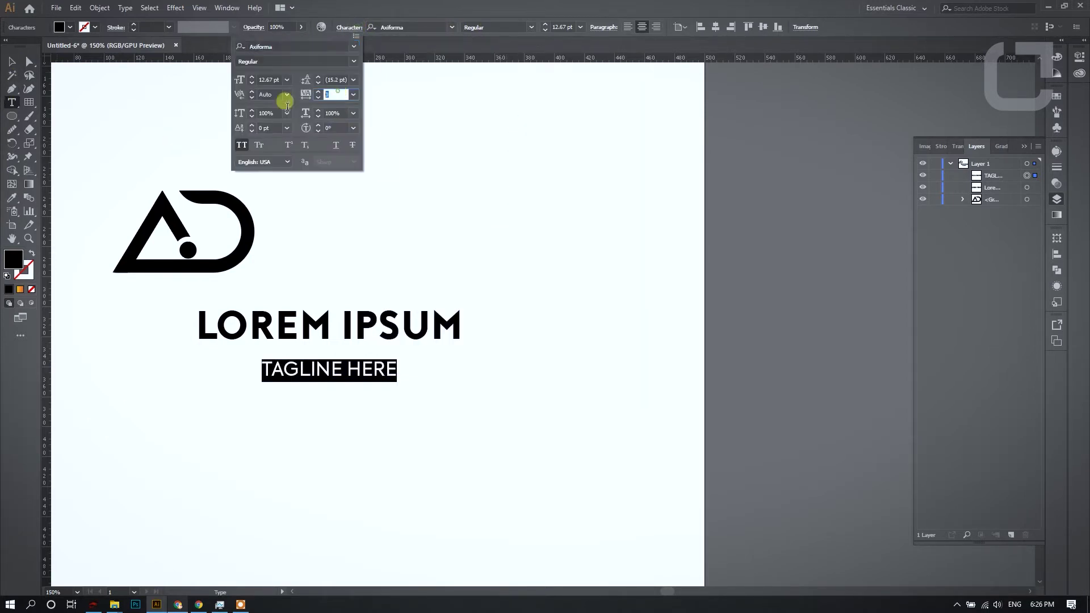
text(180)
click(17, 60)
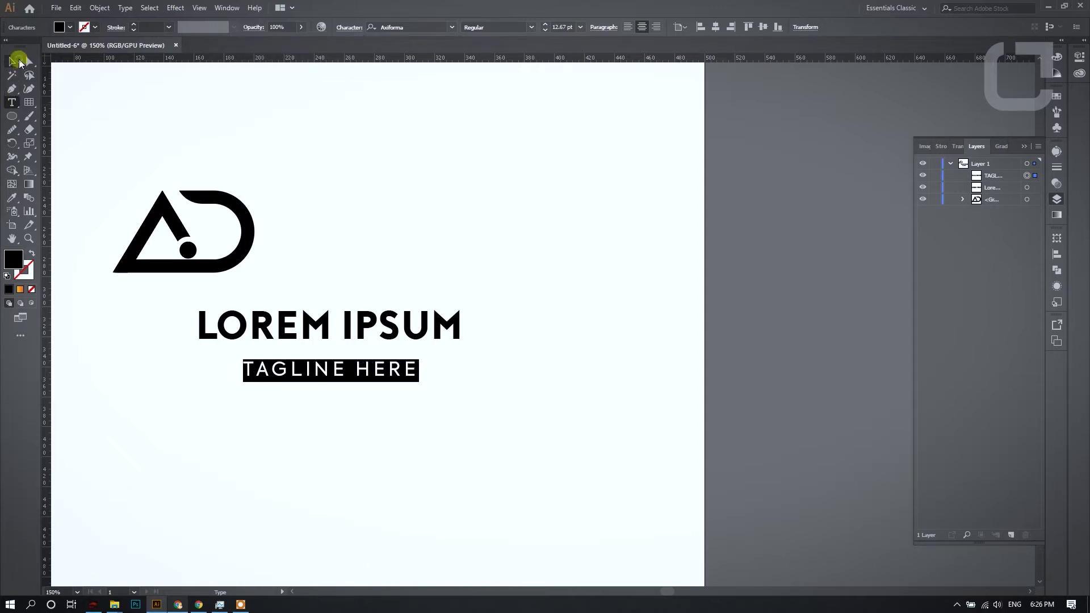
click(8, 62)
scroll(370, 389, up, 1)
drag(440, 357, 363, 344)
Expand the LOREM IPSUM and TAGLINE HERE texts into shapes and centre the tagline horizontally on the artboard.
click(430, 305)
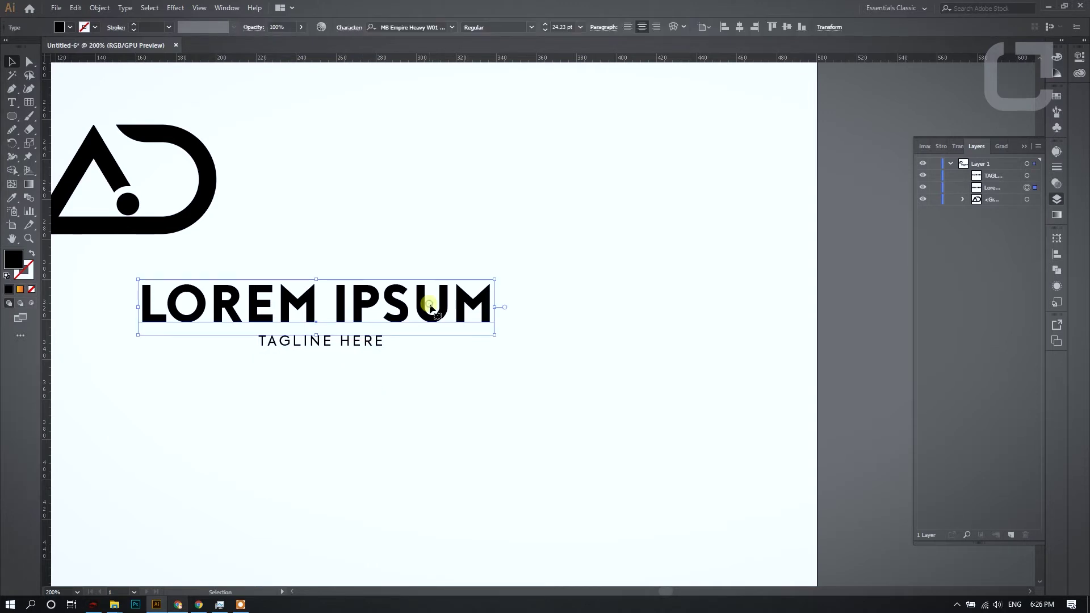
click(88, 9)
click(122, 126)
key(Return)
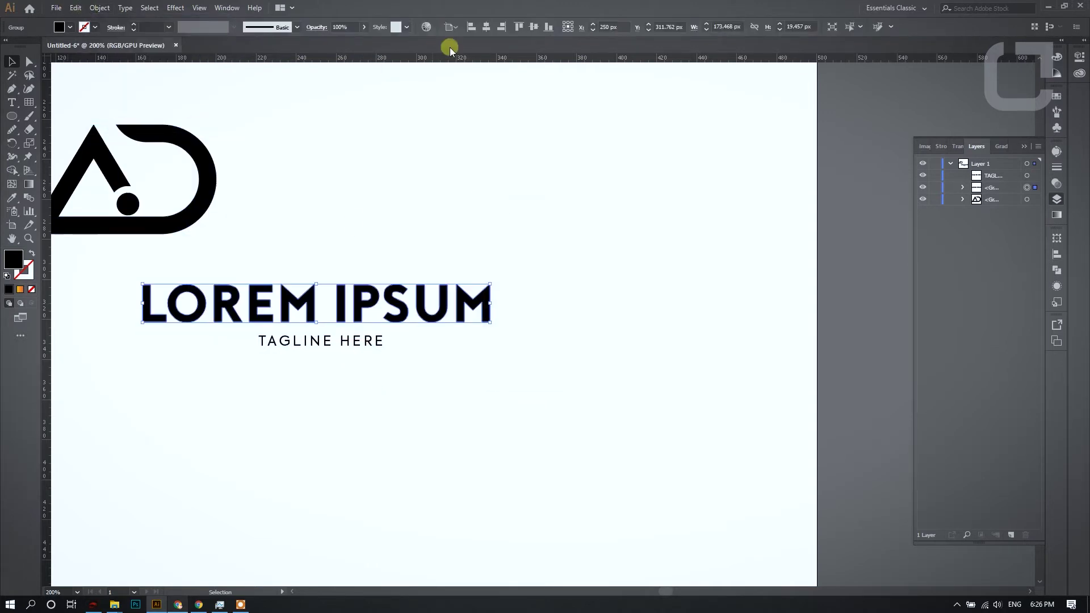
click(316, 342)
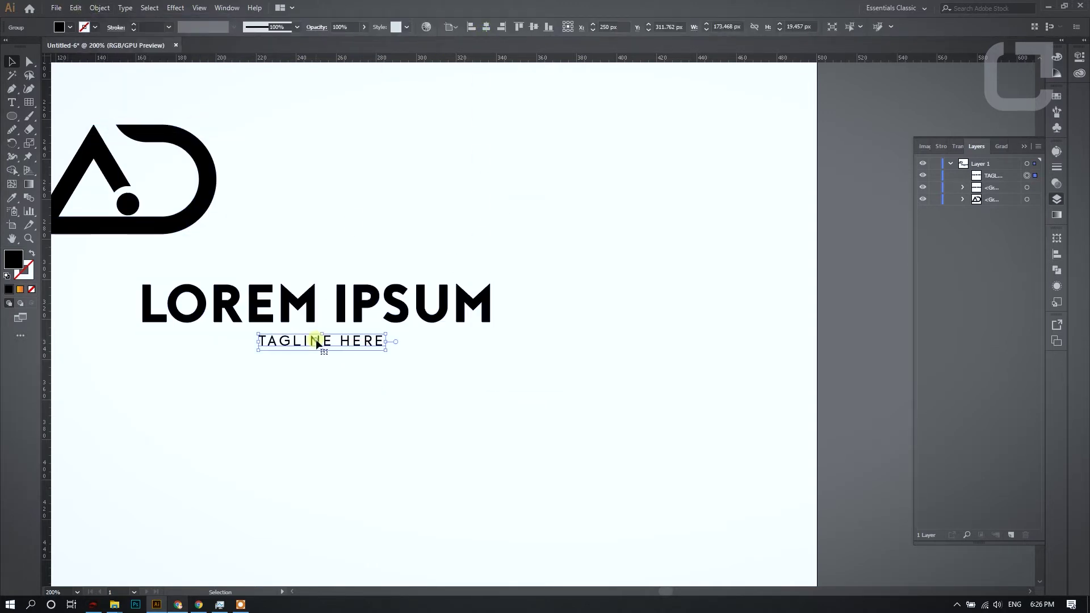
click(99, 8)
click(122, 126)
key(Return)
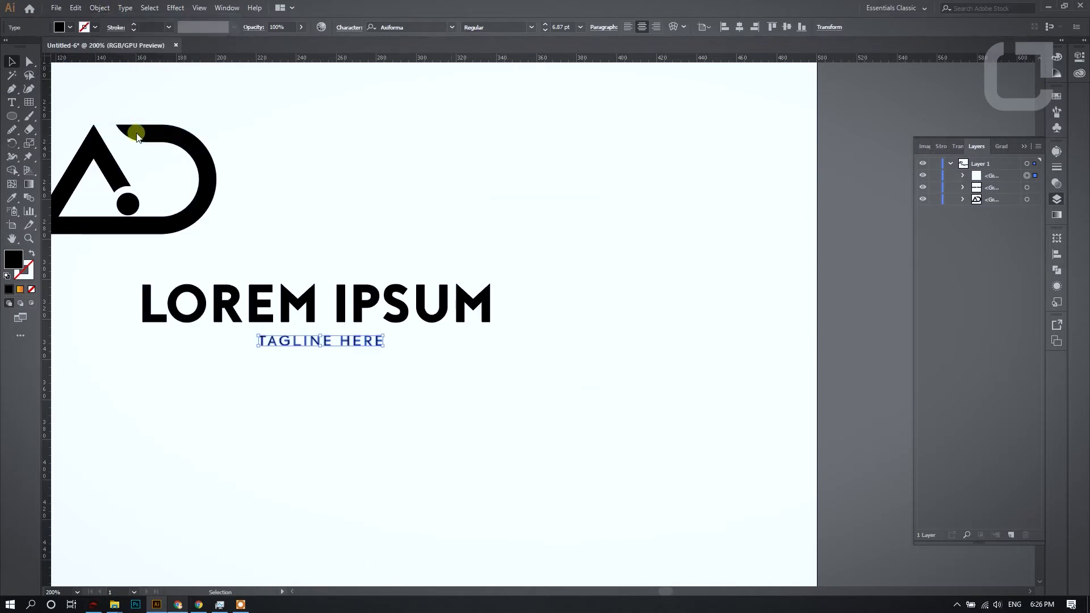
click(486, 27)
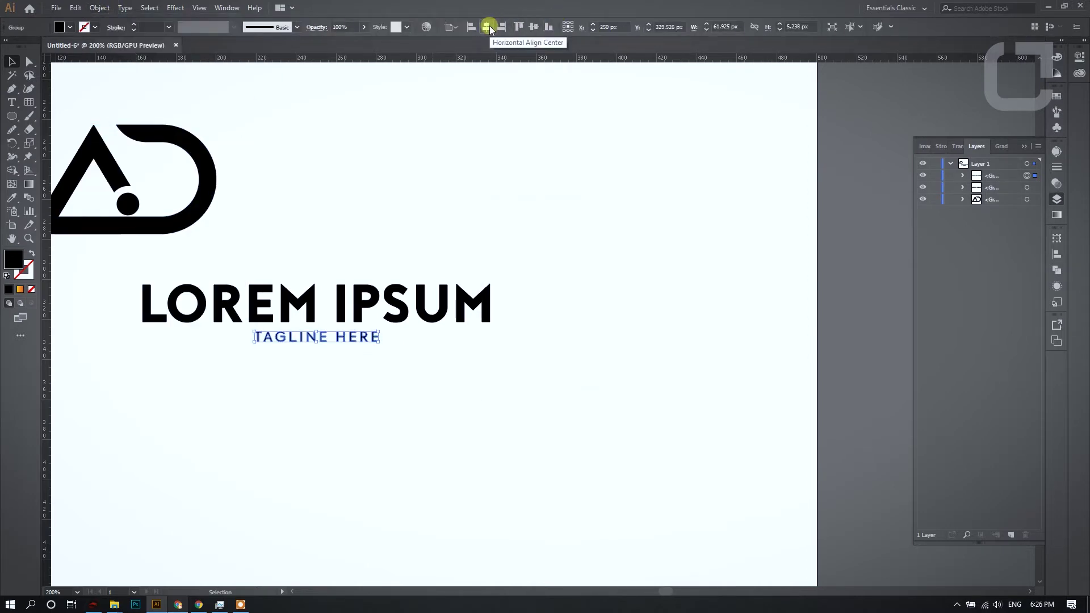
click(461, 94)
Centre the AD mark above LOREM IPSUM and enlarge it to about 134 px wide.
scroll(448, 171, down, 1)
scroll(449, 170, up, 1)
drag(382, 243, 396, 247)
key(ctrl+g)
click(490, 24)
key(v)
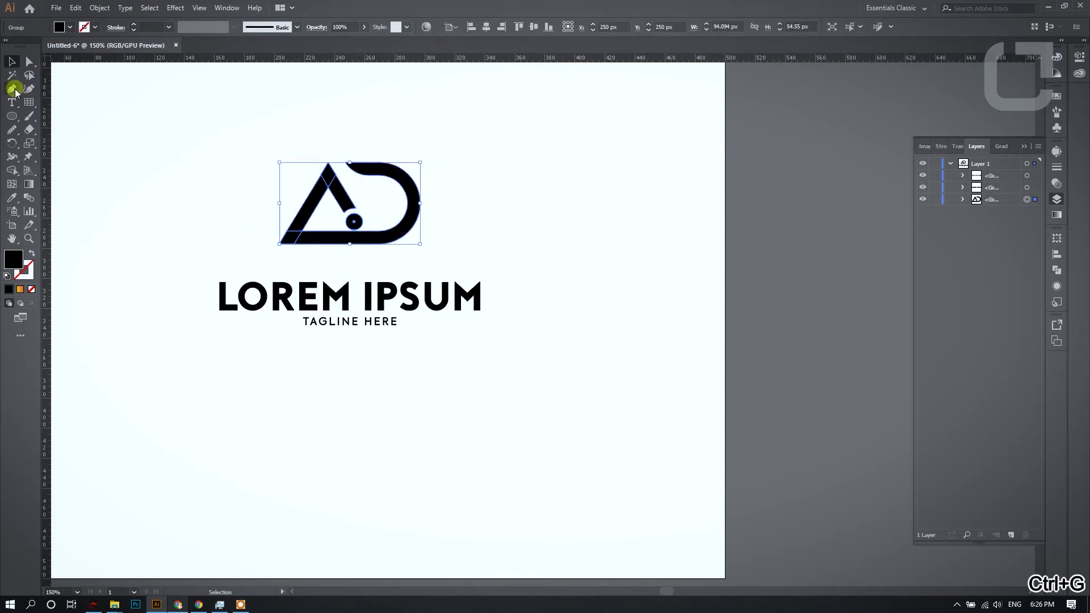
drag(422, 164, 454, 150)
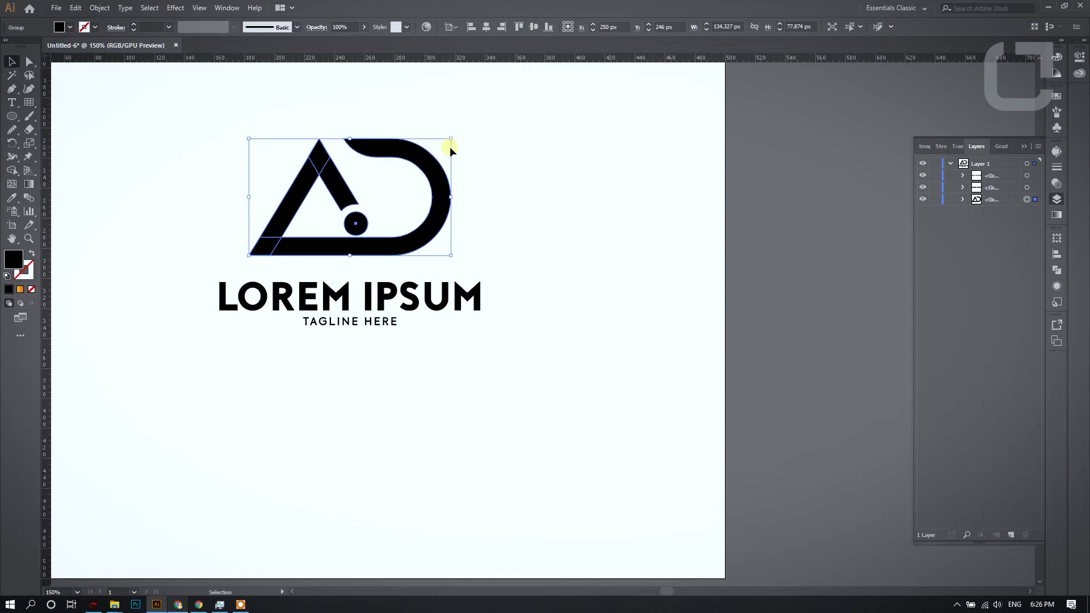
click(531, 173)
Group the AD mark with both lines of text and centre the group on the artboard.
scroll(531, 173, down, 2)
key(ctrl+a)
key(ctrl+g)
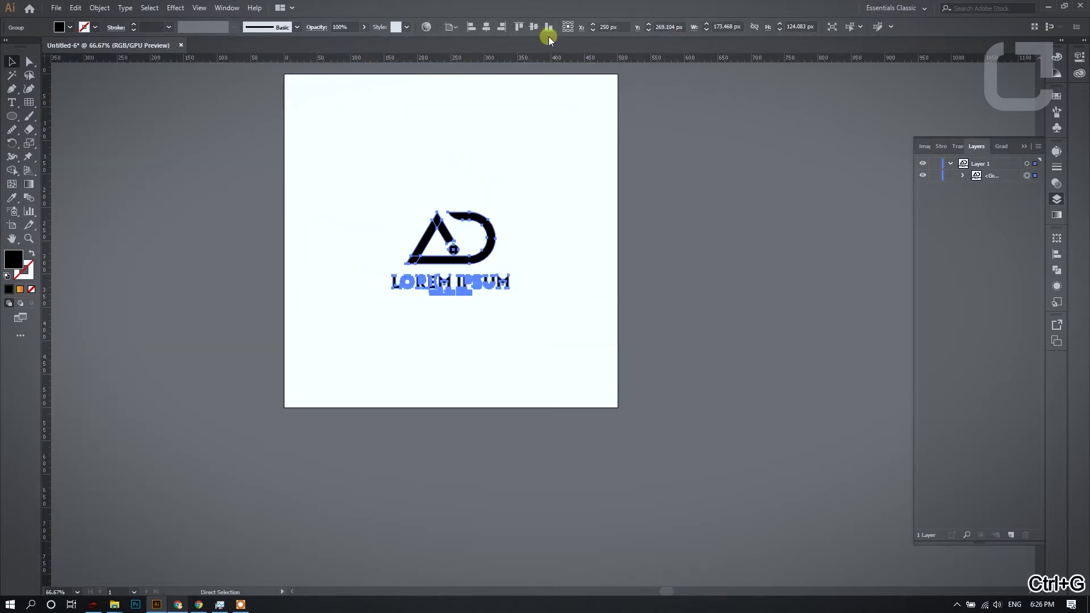
click(512, 29)
Scale the whole logo group up proportionally to about 304 px wide around its centre.
scroll(528, 176, up, 1)
drag(513, 229, 555, 189)
click(540, 153)
key(ctrl+1)
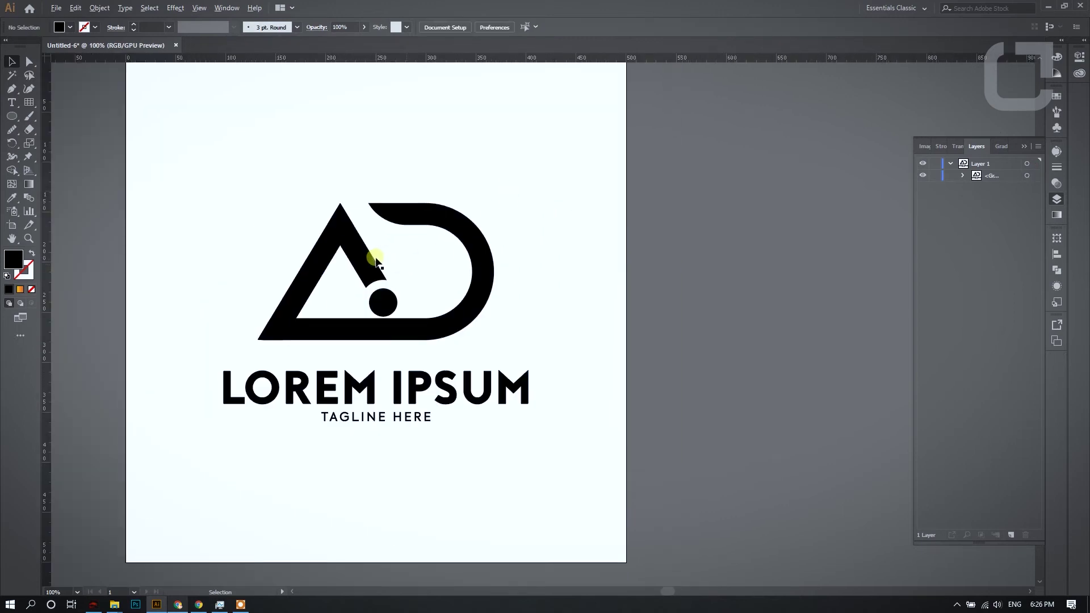
Unite the AD mark's overlapping bars and D stroke into one shape with Pathfinder, leaving out the dot.
scroll(372, 258, up, 1)
alt+click(281, 253)
alt+click(355, 250)
alt+click(377, 363)
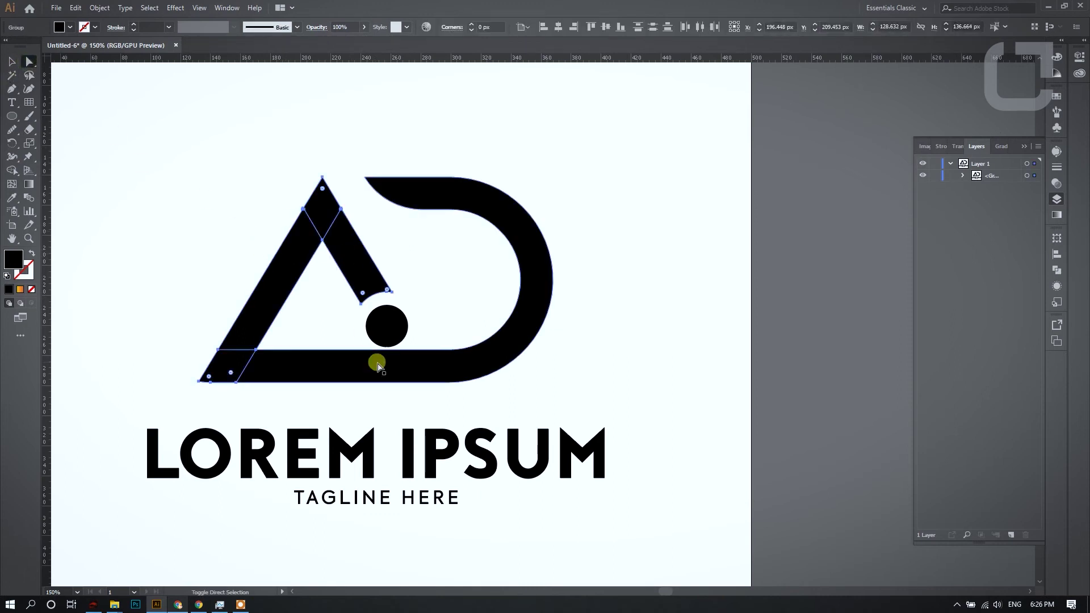
click(1055, 270)
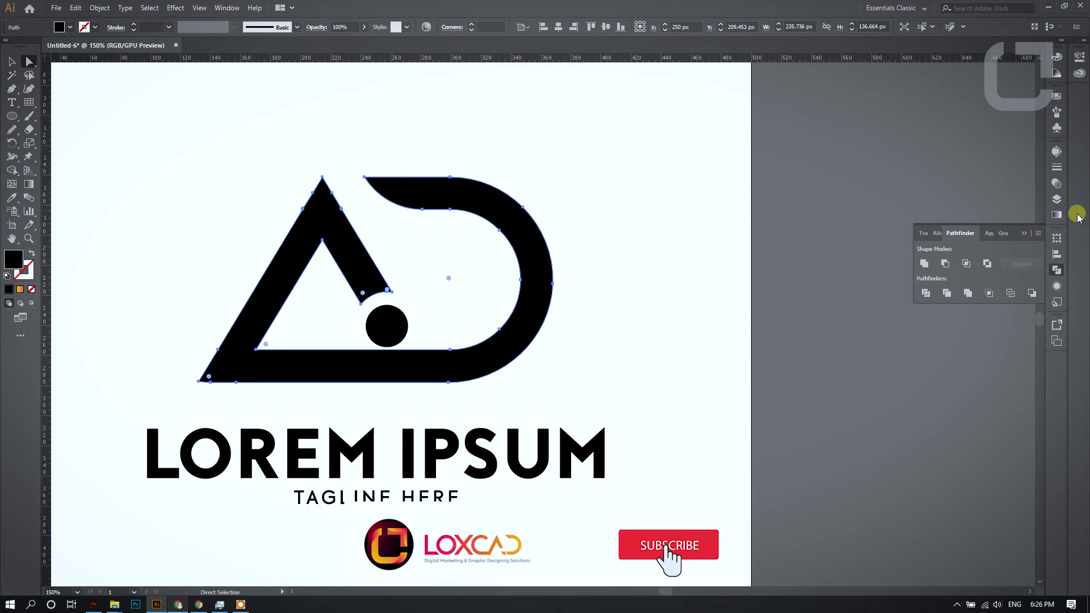
click(1056, 199)
click(618, 216)
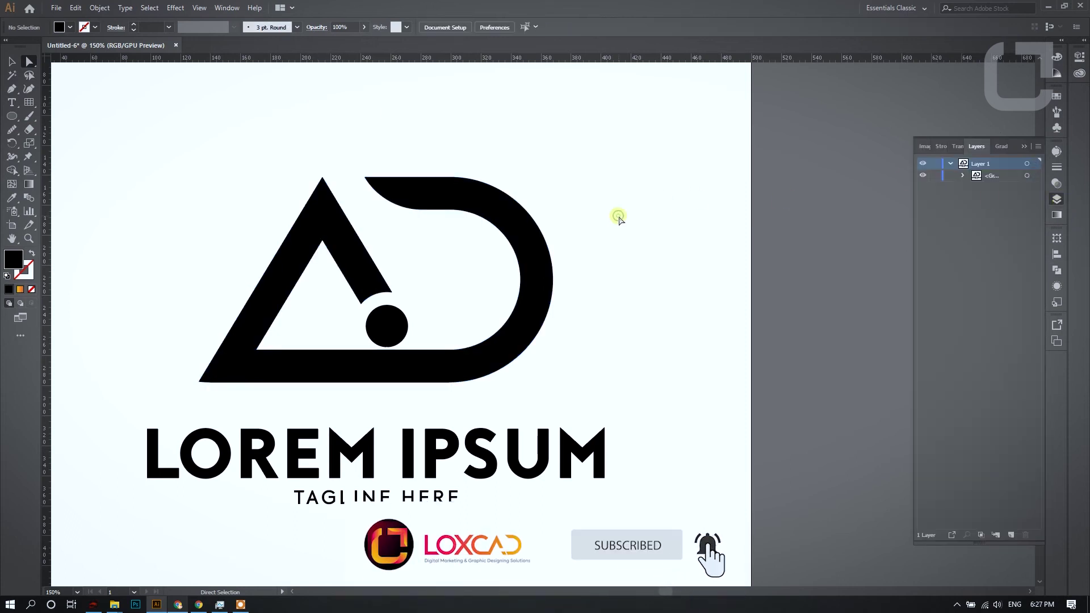
Set the fill of the entire logo, including both lines of text, to dark grey 333333.
drag(124, 147, 606, 518)
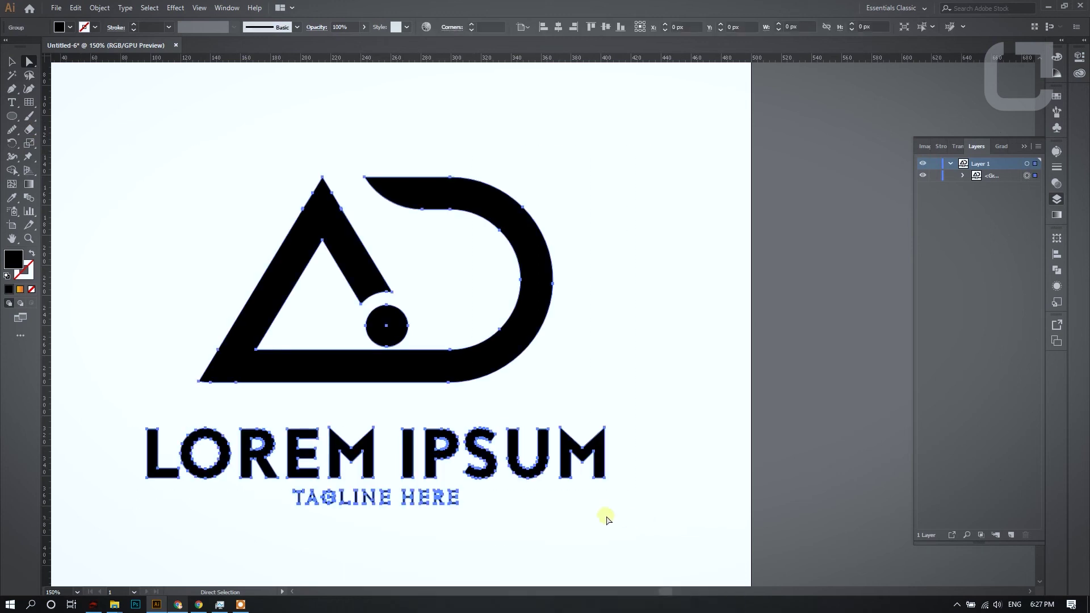
click(479, 397)
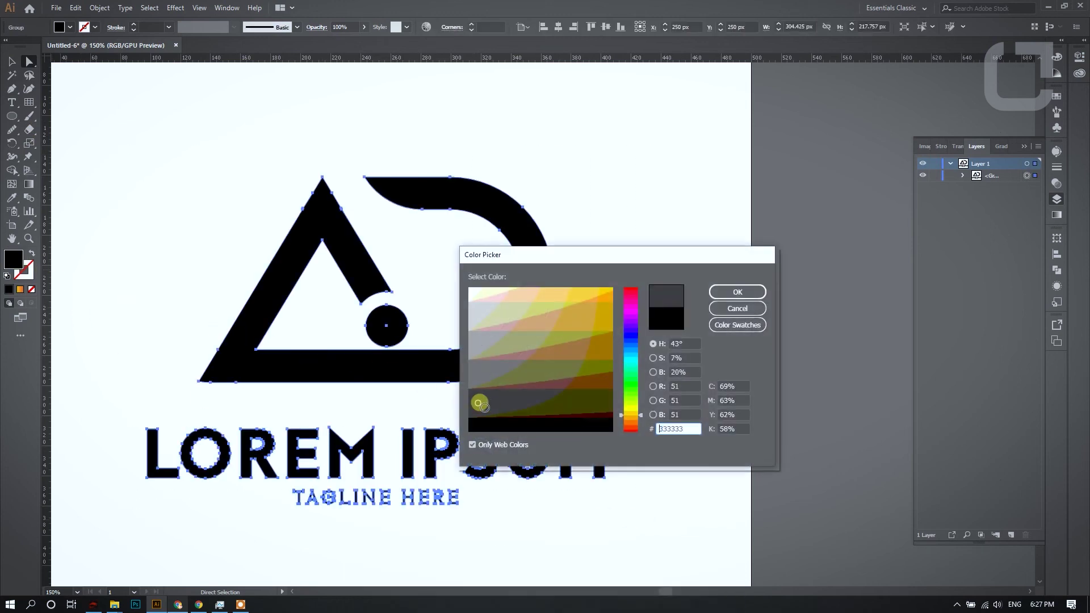
click(737, 291)
click(243, 121)
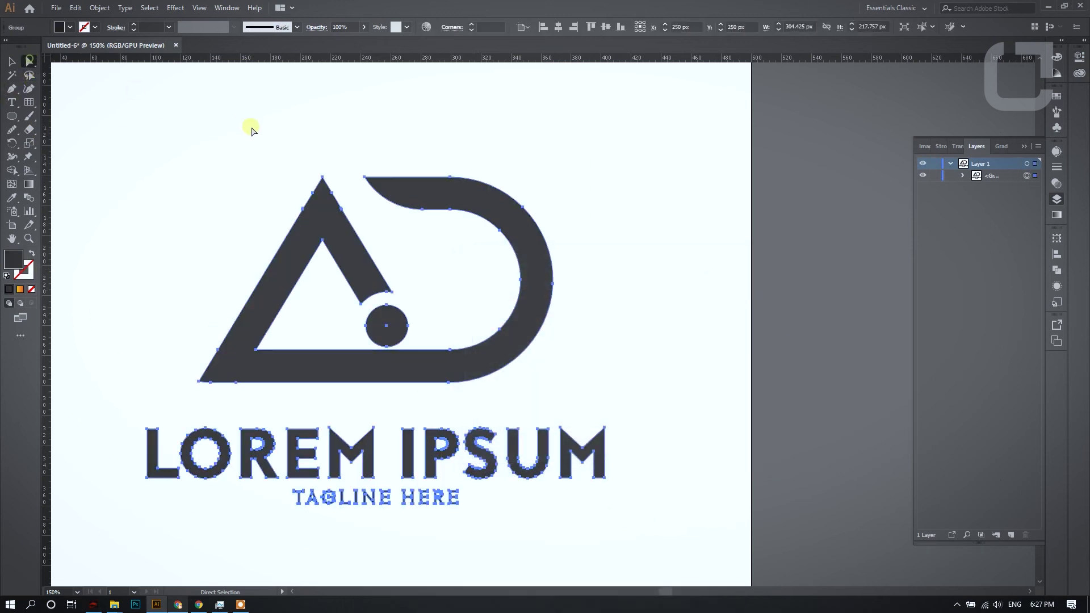
key(ctrl+minus)
key(ctrl+minus)
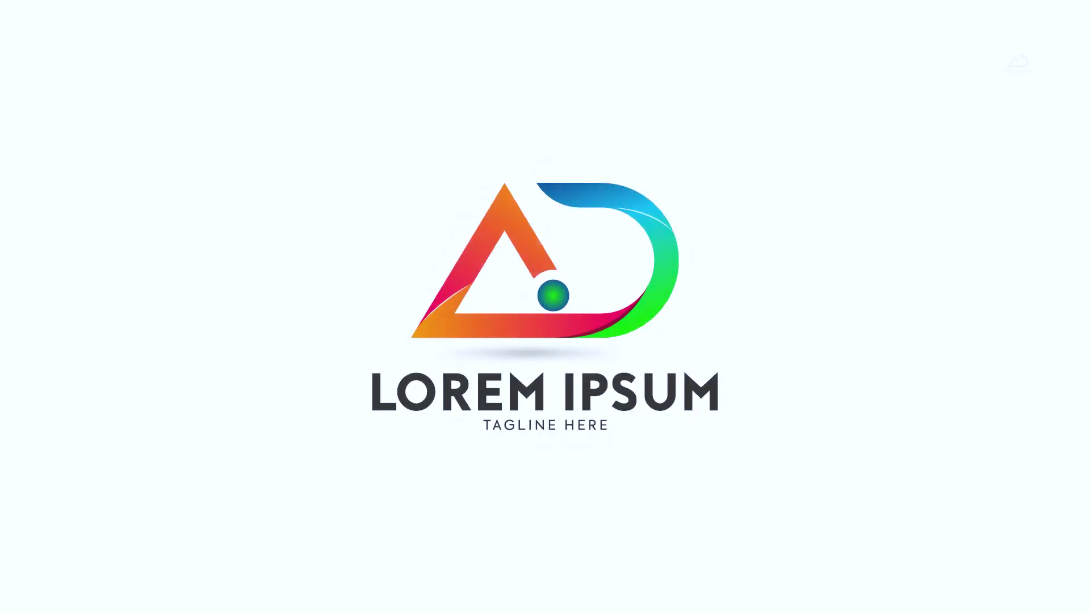